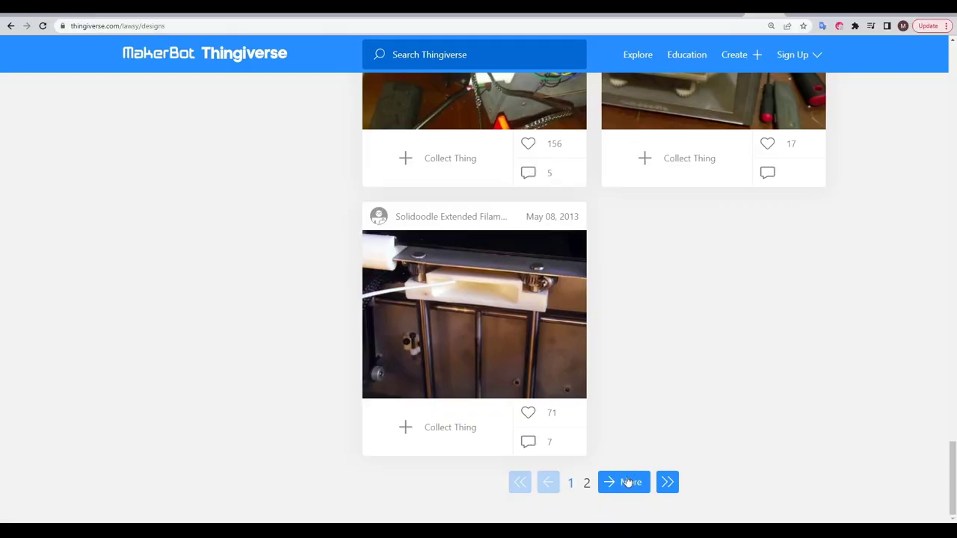
Look through the designer's second page of designs and the popular things of the last 30 days on the home page
left_click(628, 482)
left_click_drag(952, 120, 942, 486)
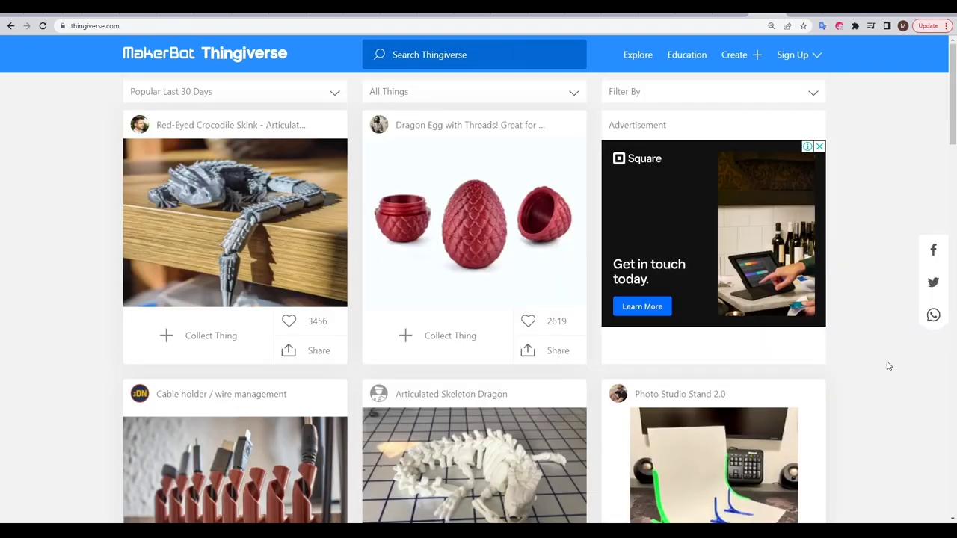
scroll(888, 365, "down", 5)
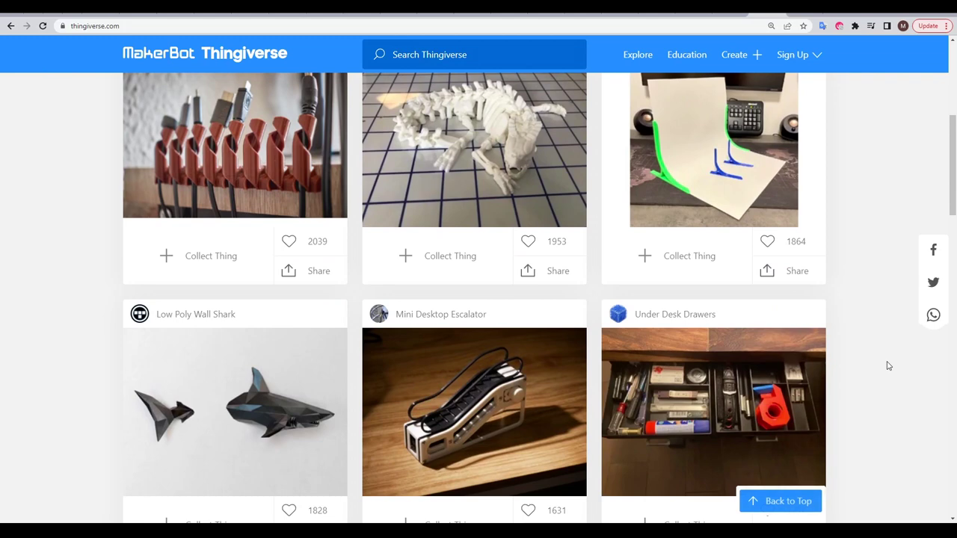
scroll(888, 366, "down", 3)
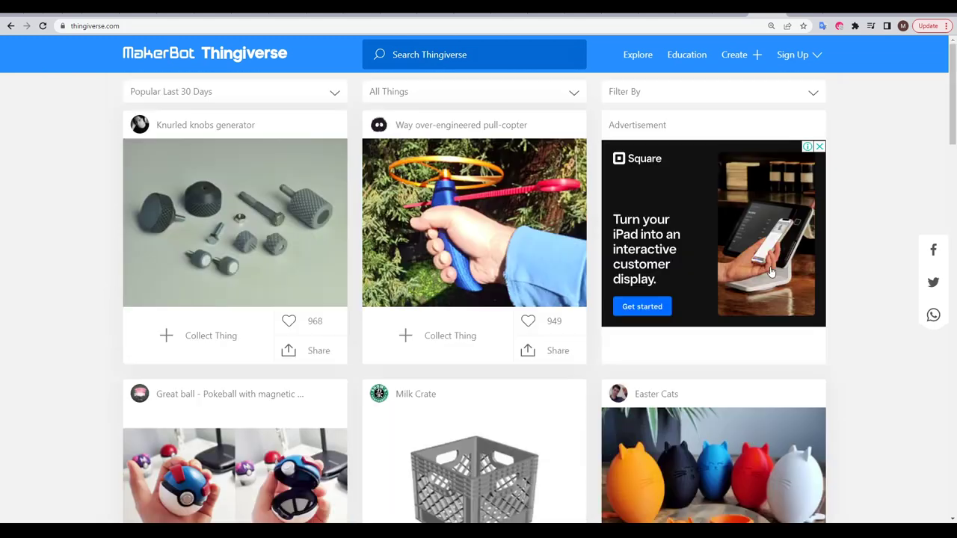
Open the "Way over-engineered pull-copter" thing and look through its downloadable files
left_click(535, 218)
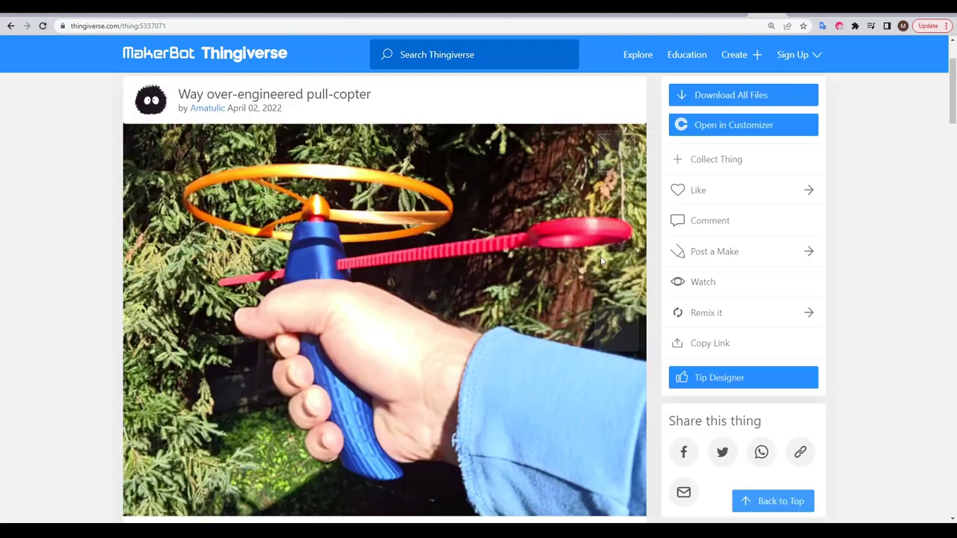
scroll(566, 280, "down", 3)
left_click(292, 385)
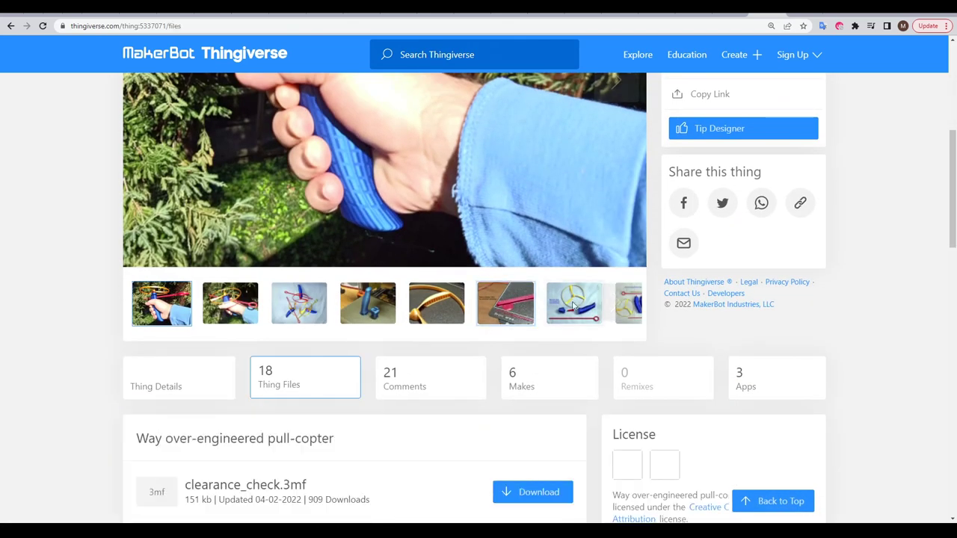
scroll(590, 301, "down", 5)
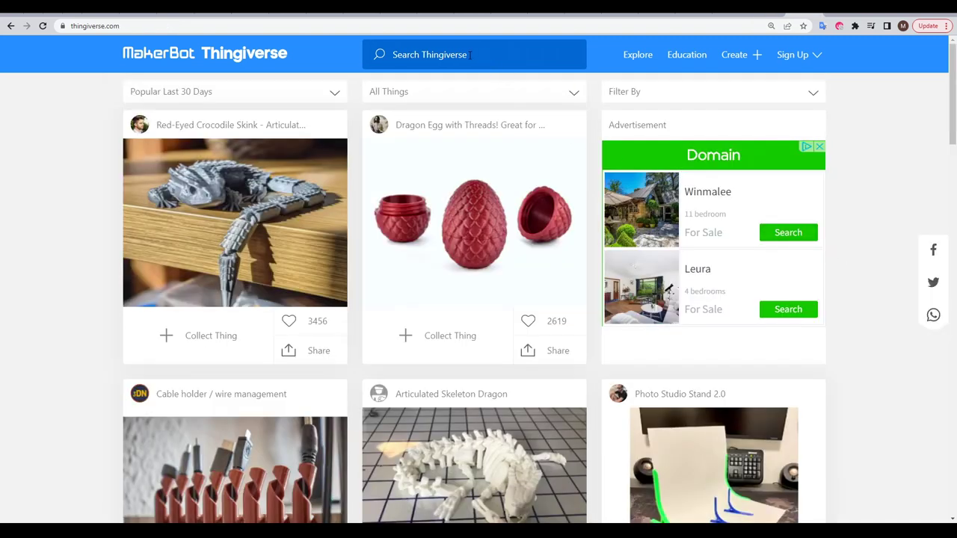
Search Thingiverse for "nintendo switch" and look through the matching things
left_click(468, 54)
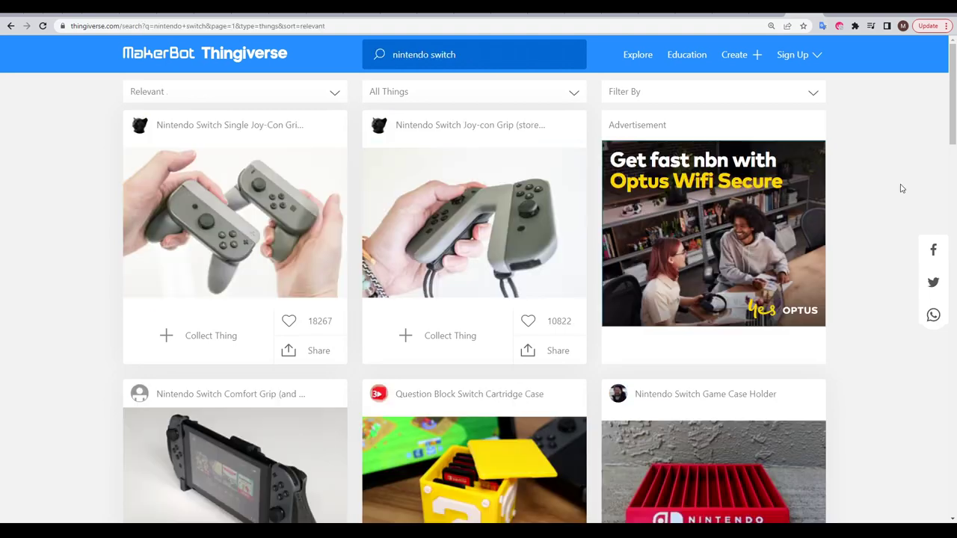
scroll(901, 188, "down", 1)
scroll(900, 188, "down", 4)
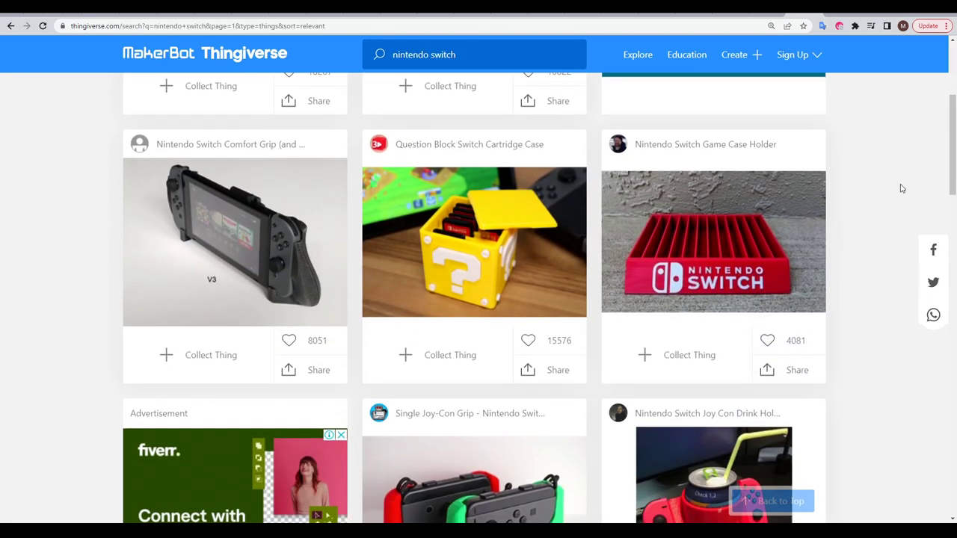
scroll(900, 189, "down", 2)
scroll(900, 188, "down", 5)
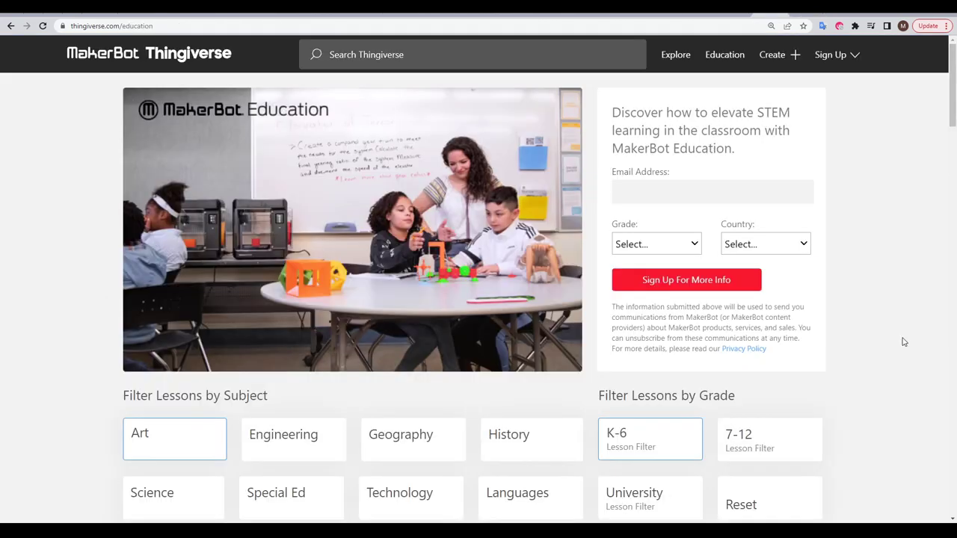
Look through the lesson projects in the MakerBot Education section
scroll(902, 342, "down", 6)
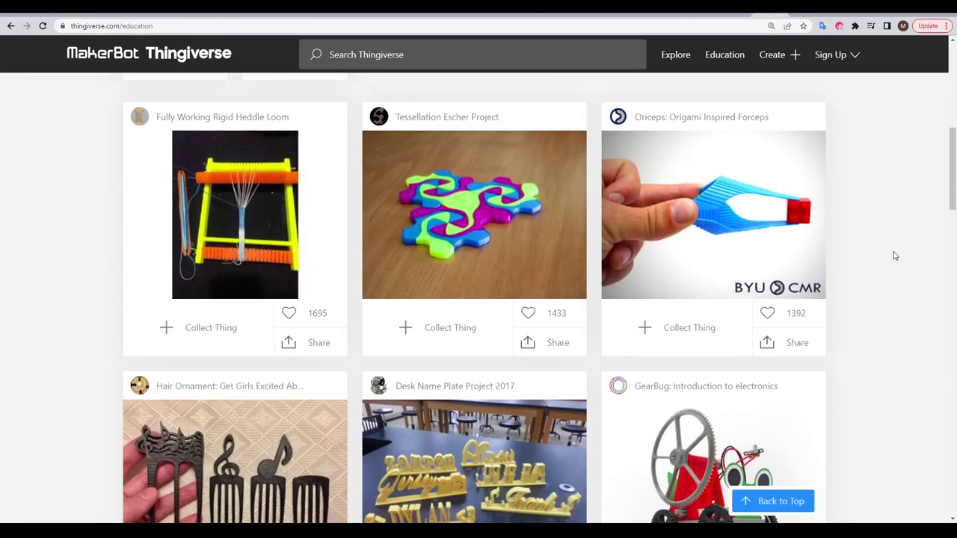
scroll(895, 255, "down", 2)
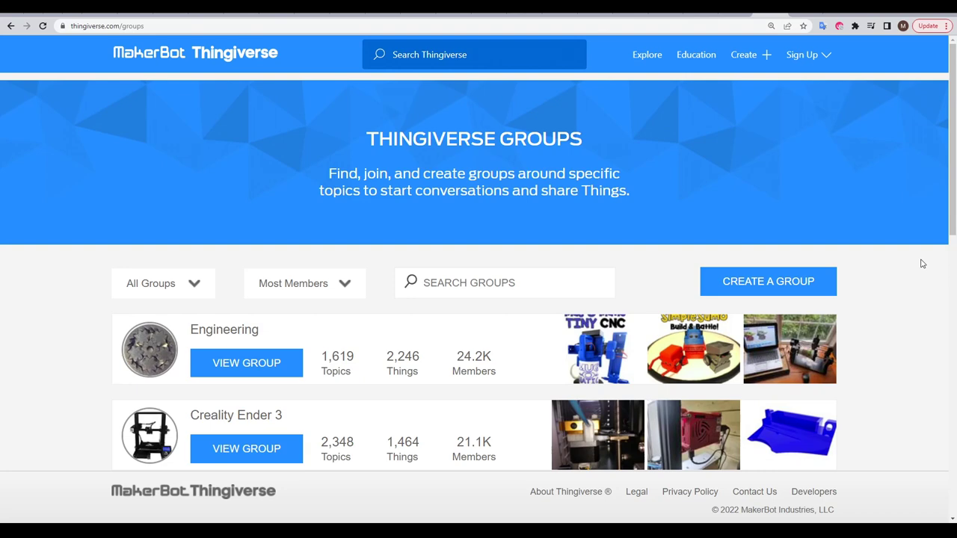
Look through the Thingiverse groups and read the posts in the Creality Ender 3 group's General forum
scroll(922, 263, "down", 3)
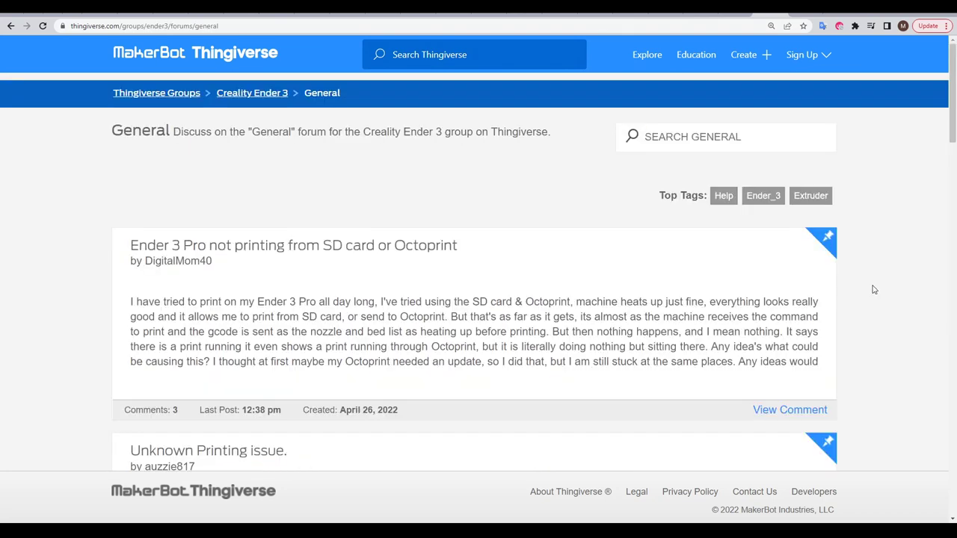
scroll(871, 286, "down", 10)
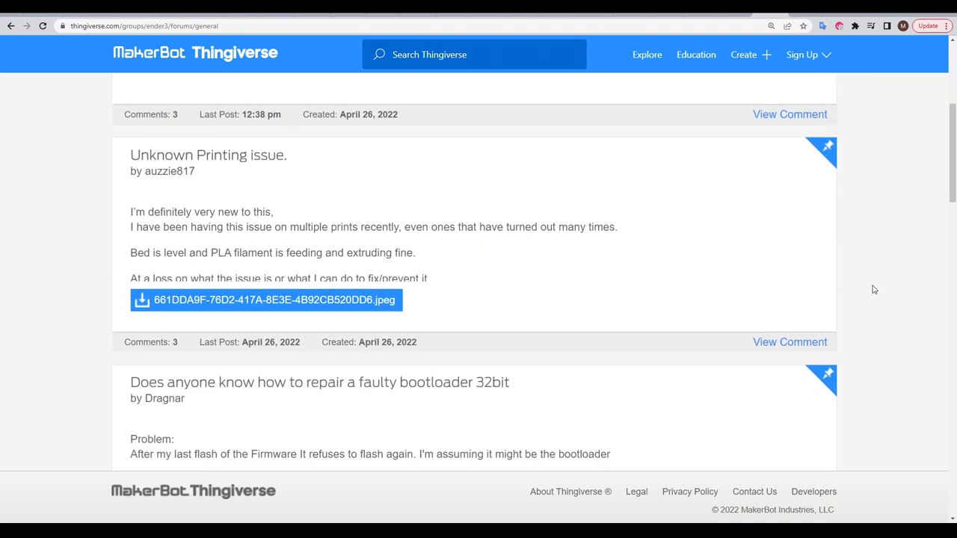
scroll(873, 289, "down", 10)
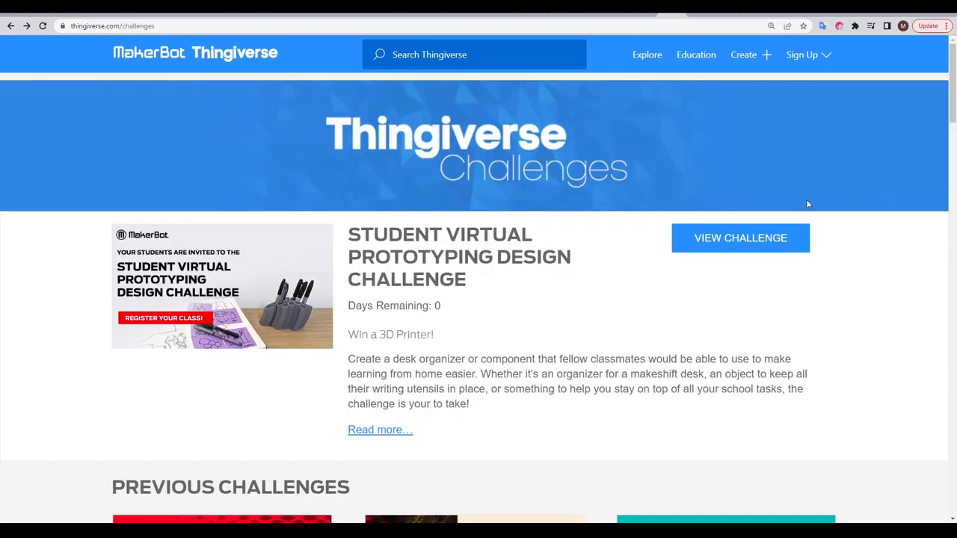
Open the Student Virtual Prototyping Design Challenge and examine its deadline and description
left_click(740, 238)
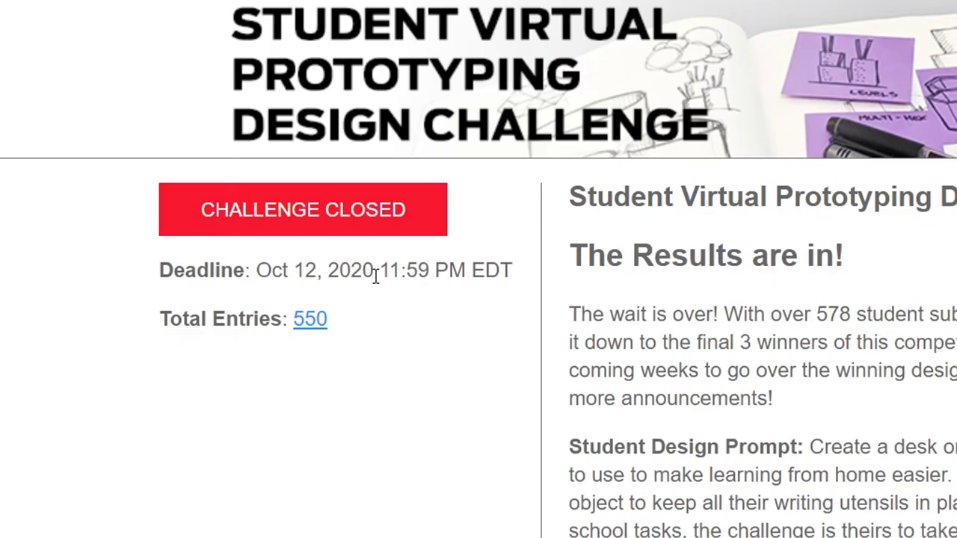
left_click_drag(375, 273, 328, 273)
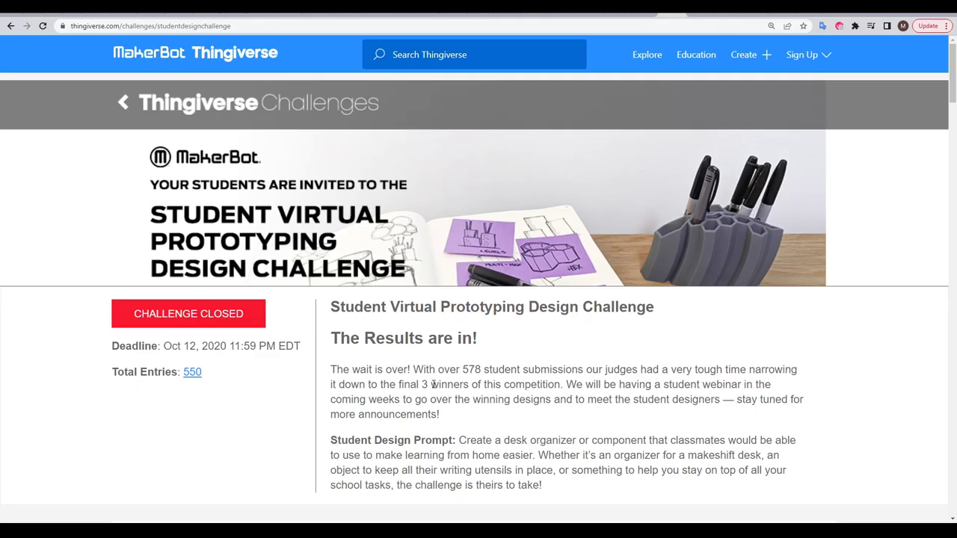
scroll(487, 381, "down", 5)
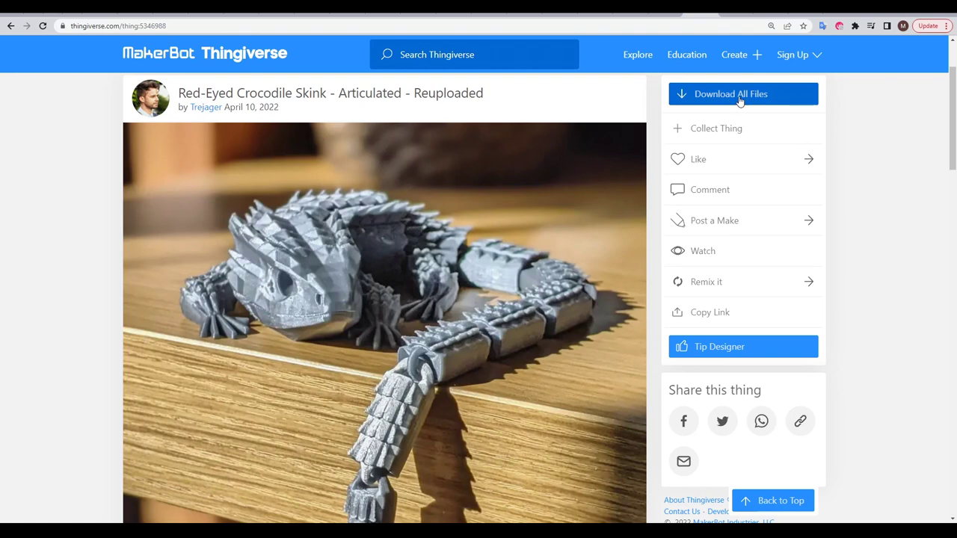
Download all files of the Red-Eyed Crocodile Skink, replacing "files" with "zip" at the end of the thing's web address
left_click(739, 95)
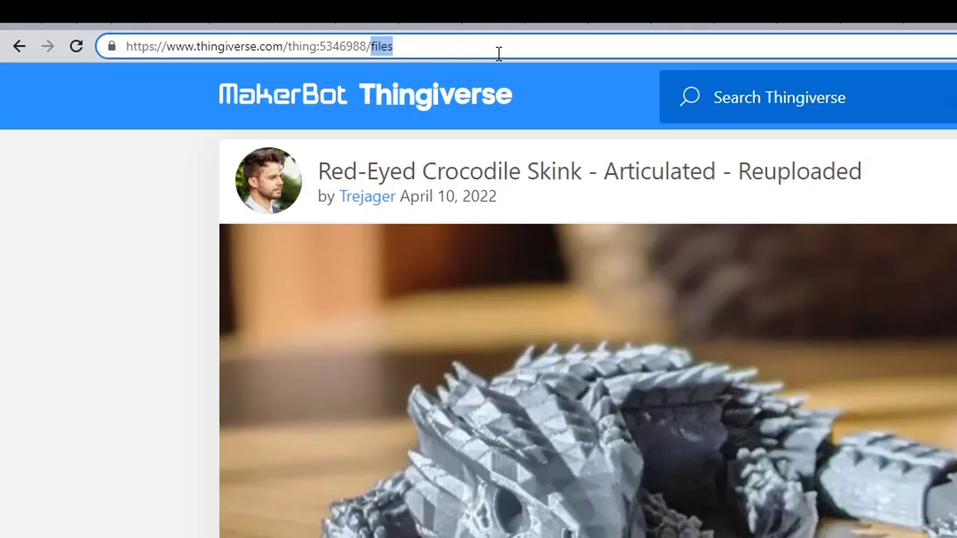
type("zip")
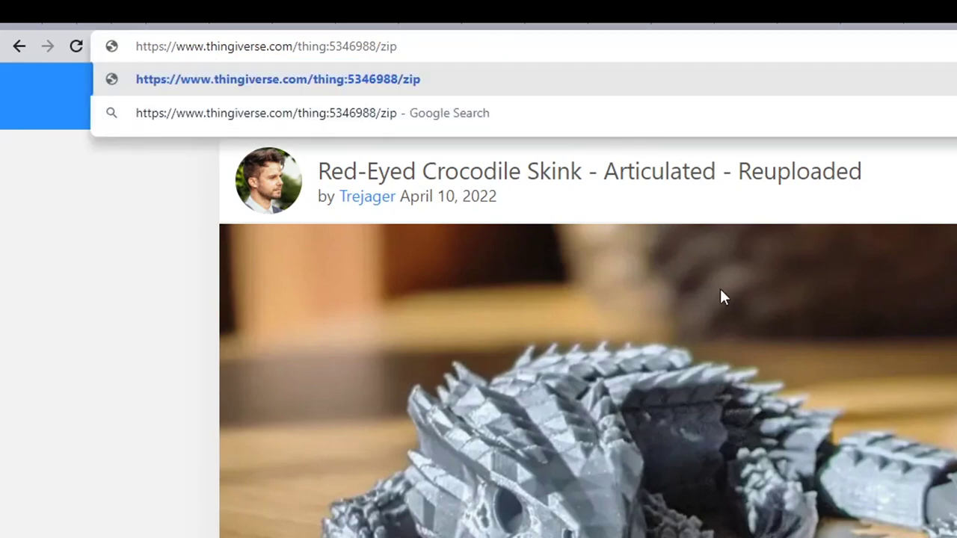
key("Return")
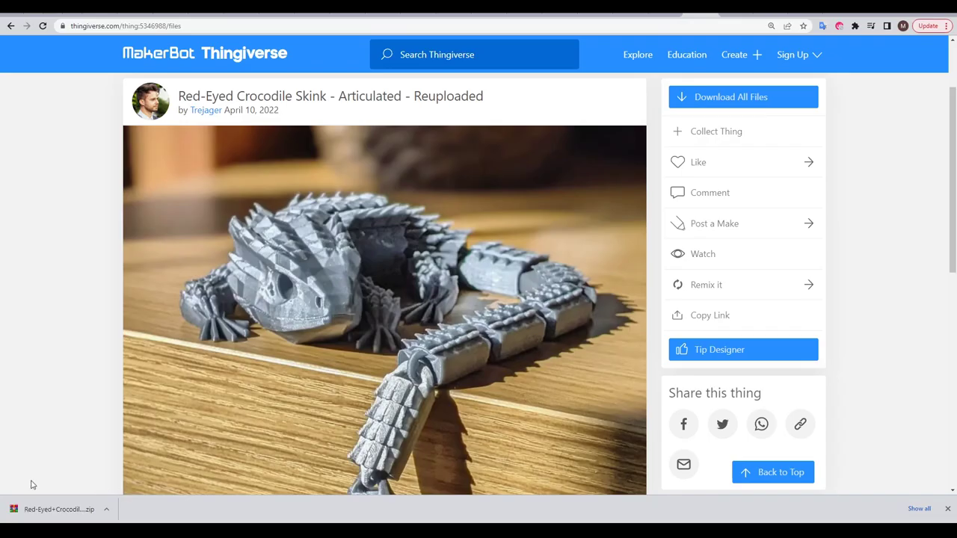
scroll(686, 356, "down", 4)
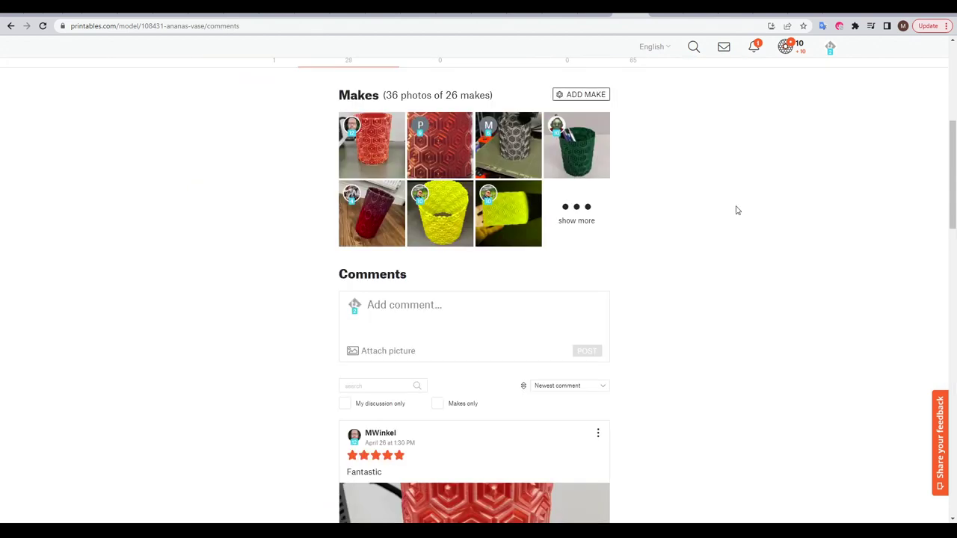
On Printables, look through the makes and comments of the Ananas Vase and the remixes of the Flexi Rex with stronger links
scroll(735, 210, "down", 8)
scroll(737, 208, "down", 2)
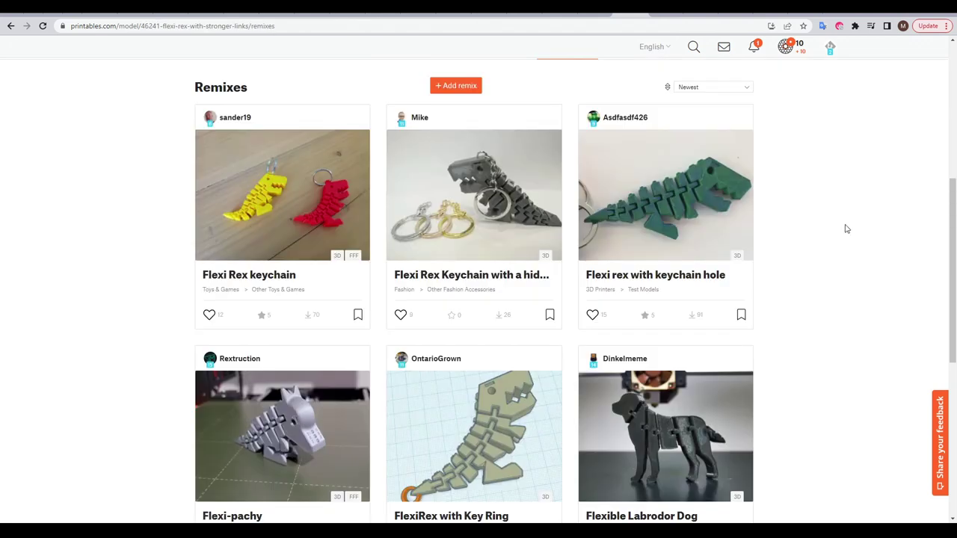
scroll(846, 229, "down", 3)
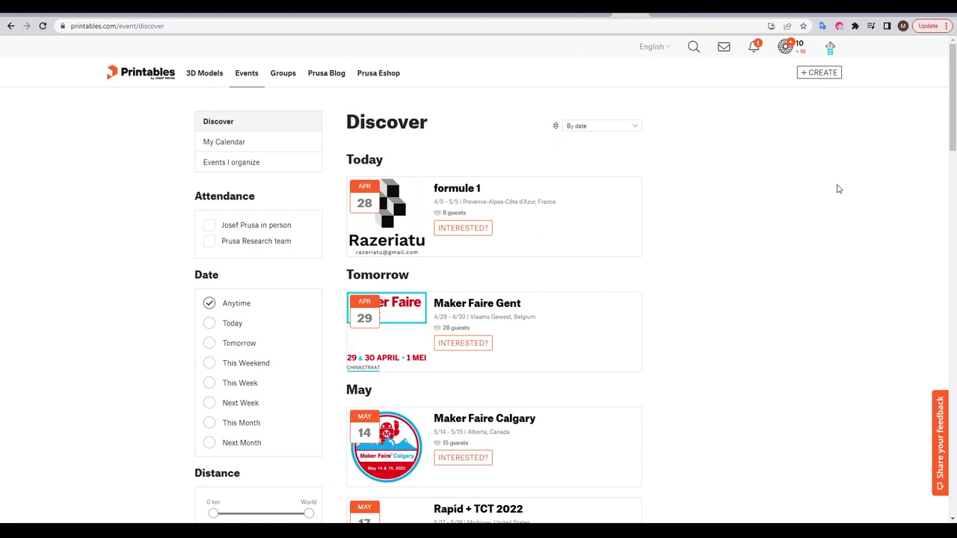
Look through the Discover listings for Printables events and groups
scroll(710, 211, "down", 5)
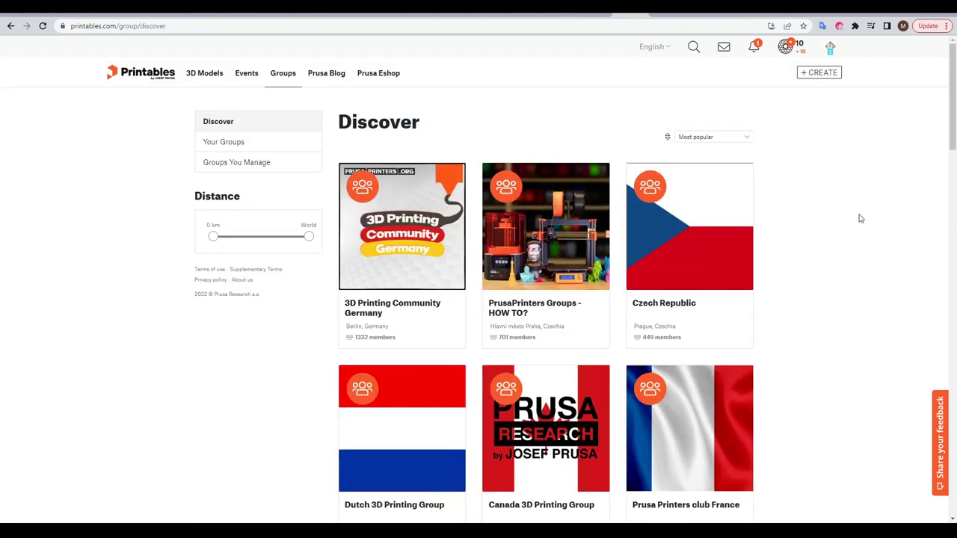
scroll(859, 218, "down", 7)
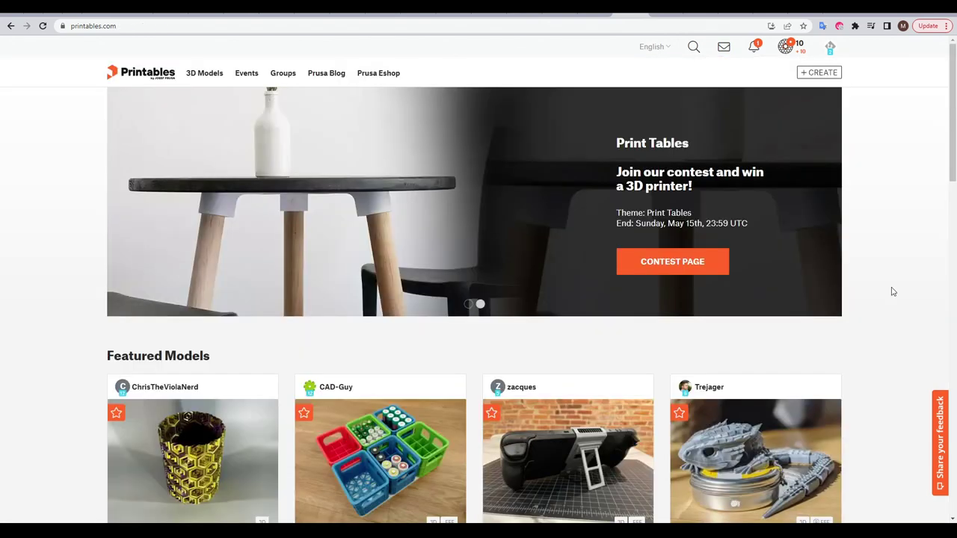
Open the Print Tables contest page and examine the prizes on offer
left_click(684, 262)
left_click_drag(591, 203, 371, 210)
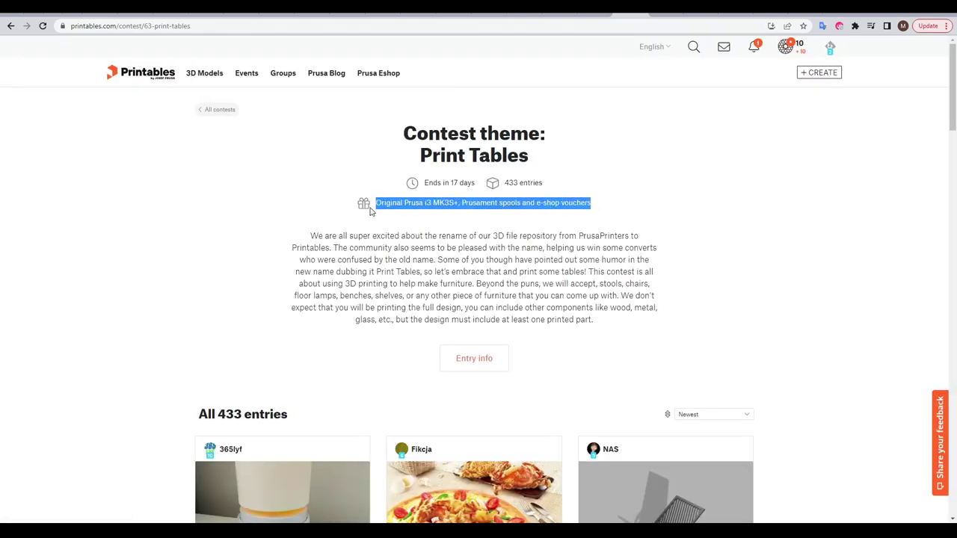
left_click(715, 253)
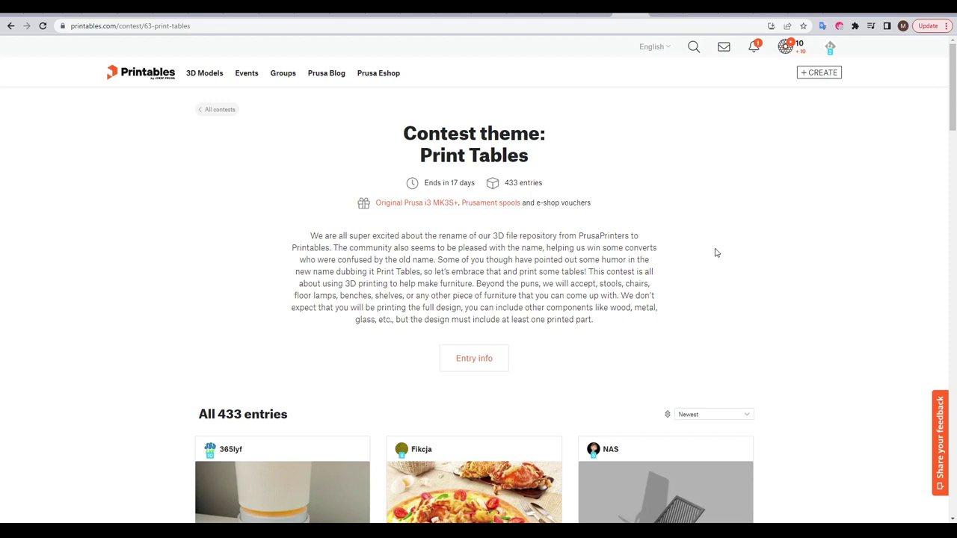
Open the Prusameters section and look through the available rewards
left_click(788, 47)
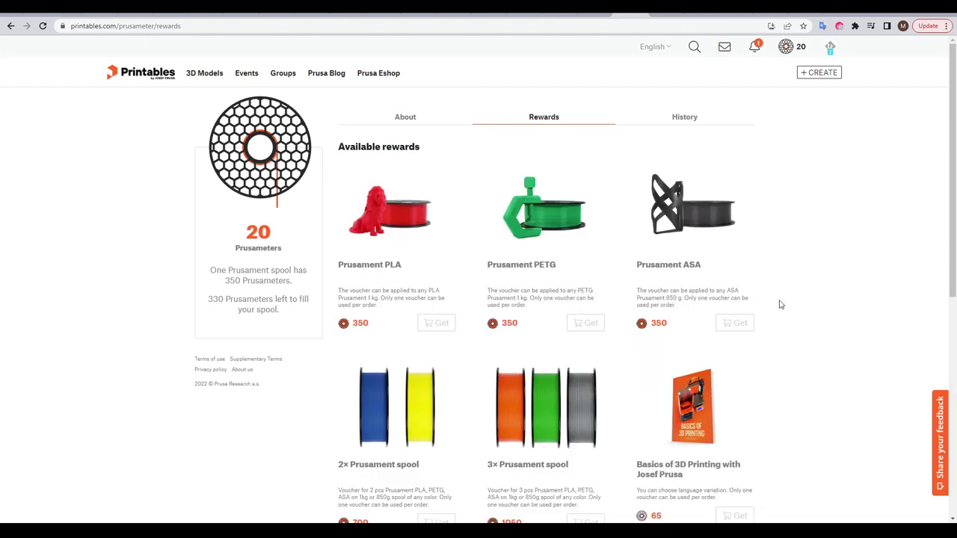
scroll(779, 304, "down", 5)
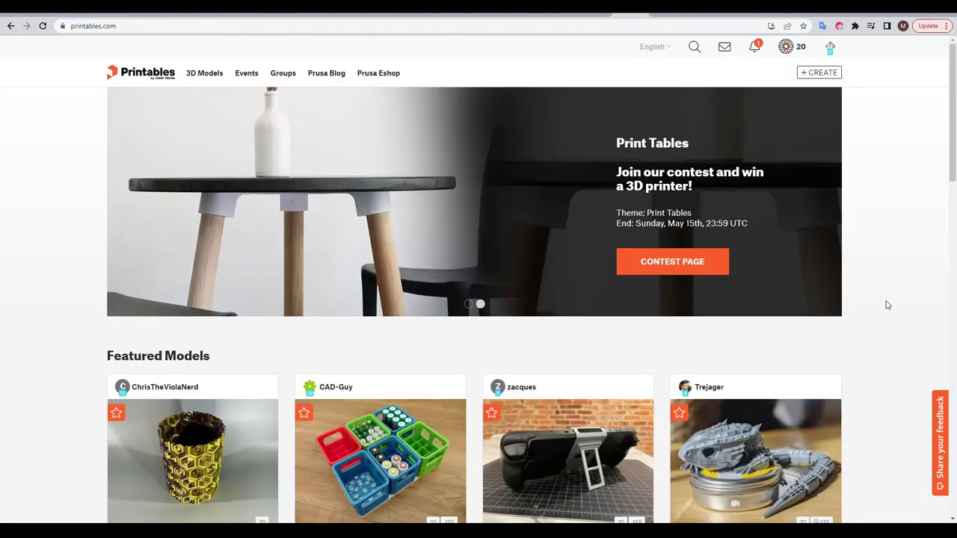
Look through the Printables home page, including the featured models, design contests, blog news and newest models
scroll(887, 305, "down", 4)
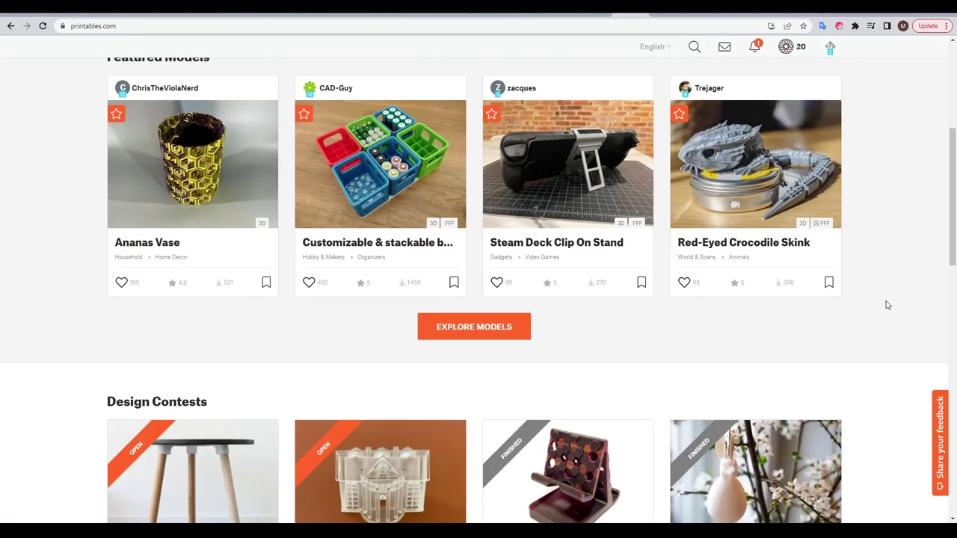
scroll(887, 305, "down", 9)
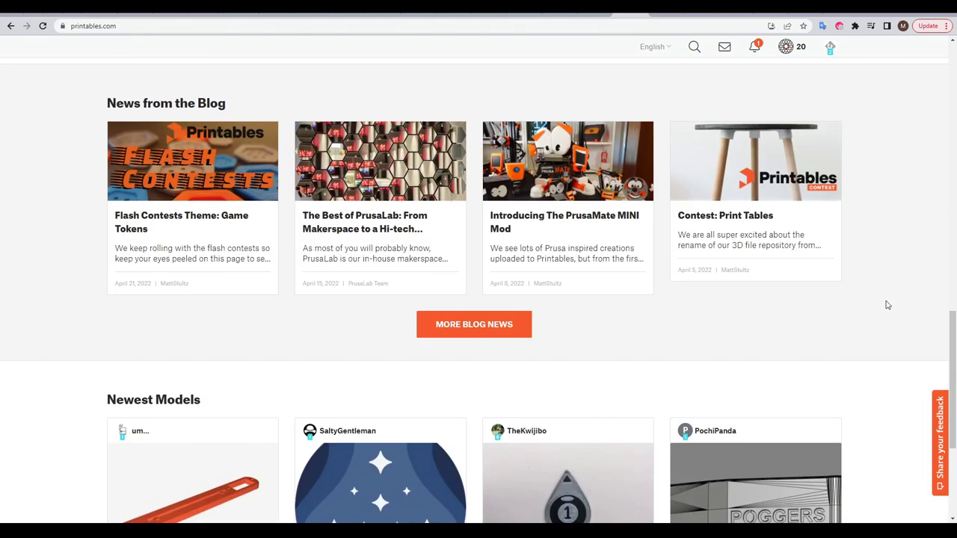
scroll(920, 163, "up", 13)
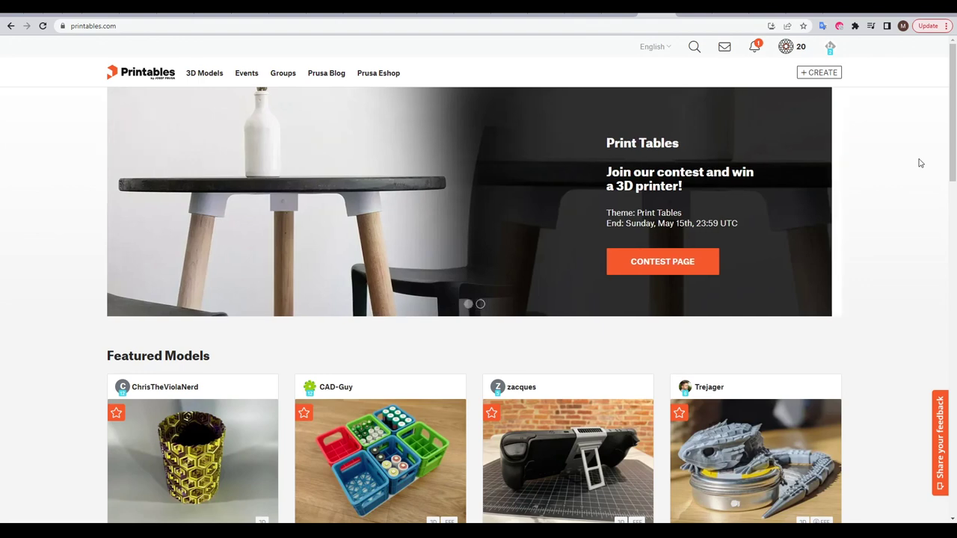
Glance at the Teaching Tech designs page on Thingiverse and start a Thingiverse import on Printables
key("ctrl+Tab")
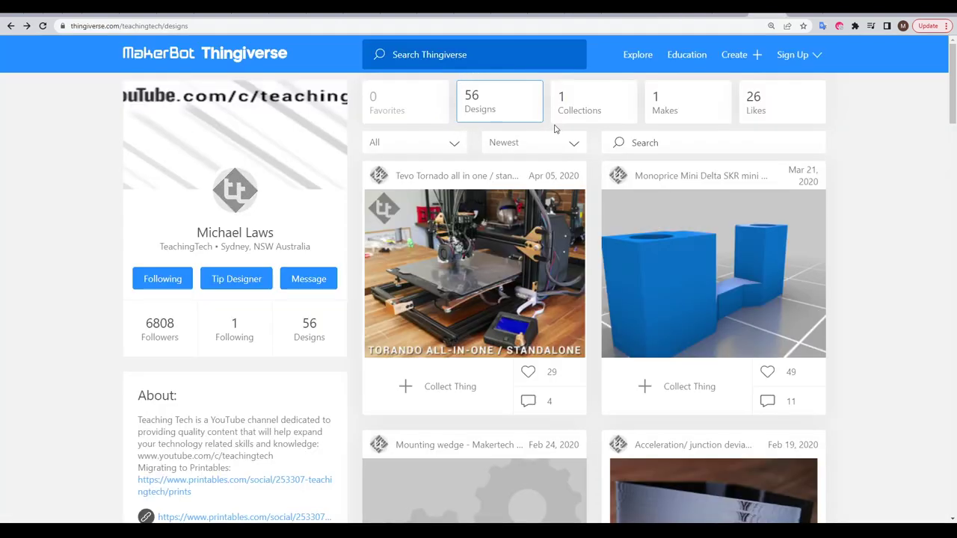
key("ctrl+shift+Tab")
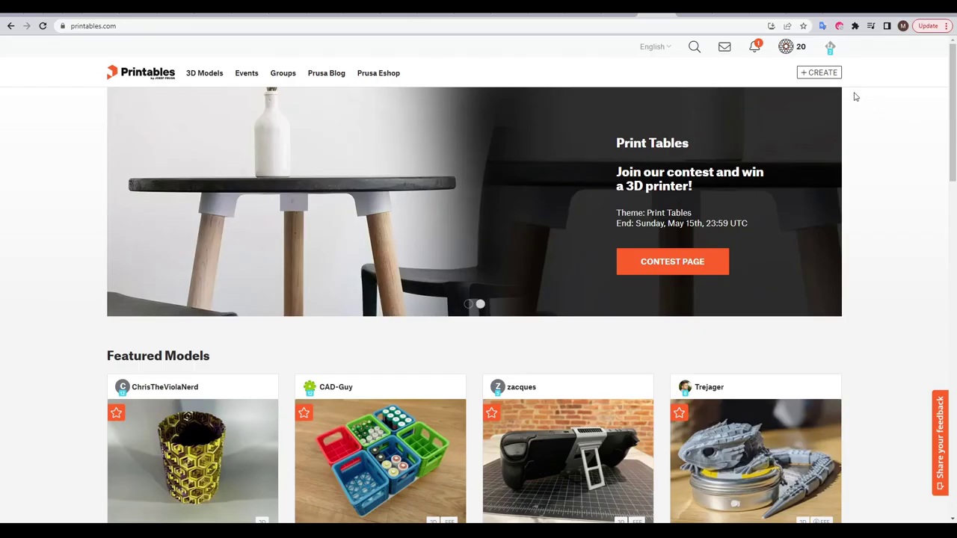
left_click(826, 73)
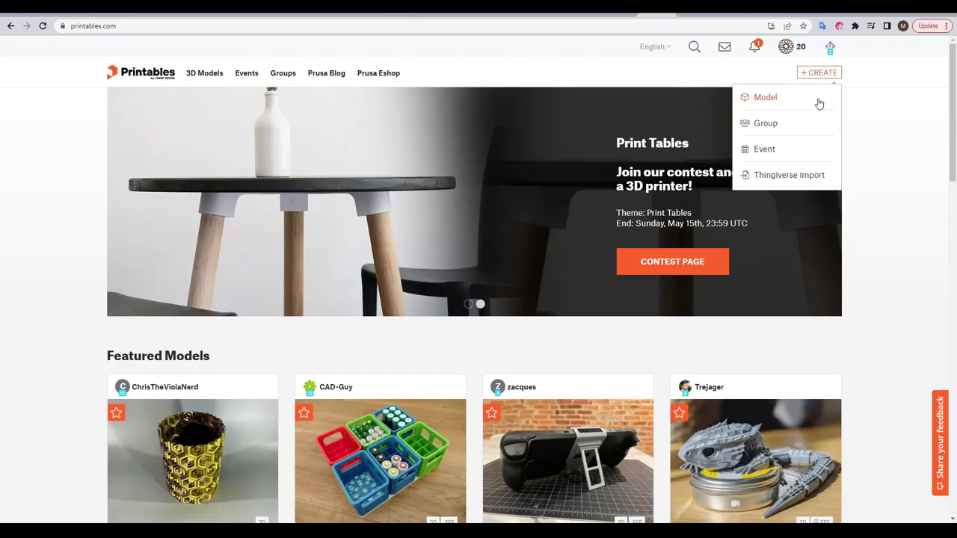
left_click(810, 178)
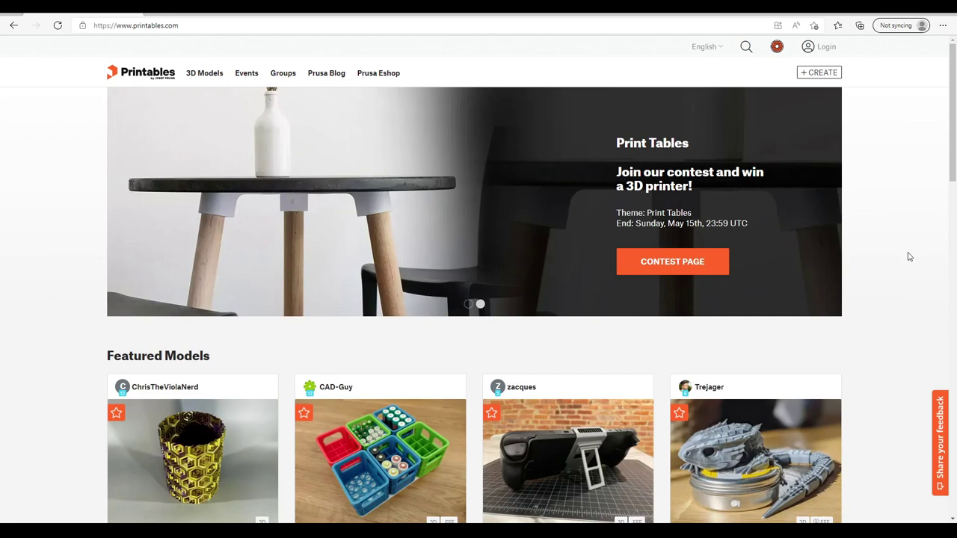
Open the PrusaAccount registration from the Printables login and look over the account profile form
left_click(826, 48)
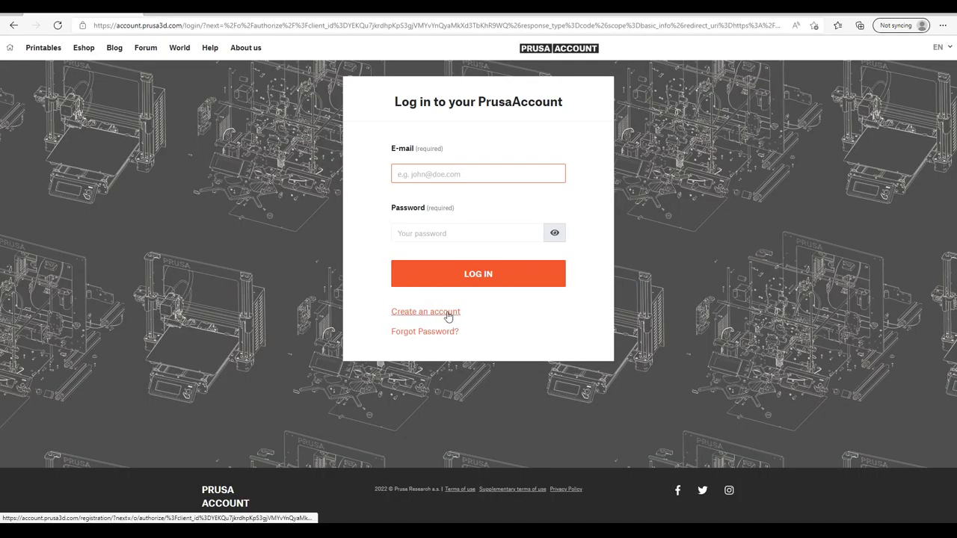
left_click(453, 312)
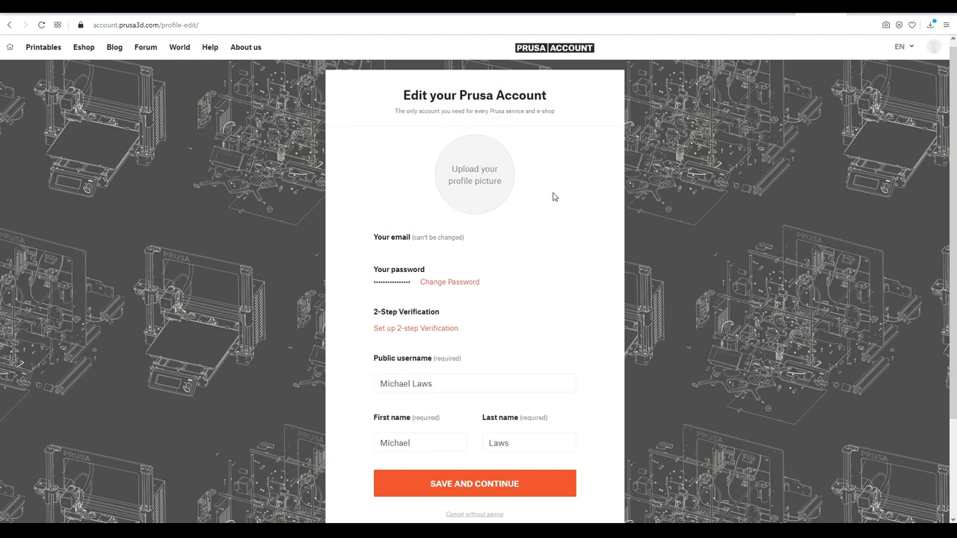
scroll(554, 197, "down", 1)
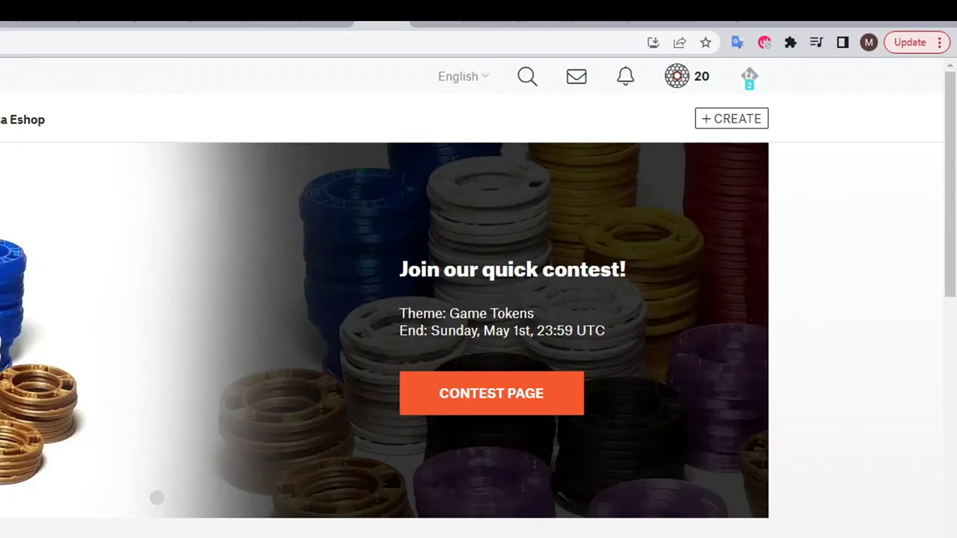
Create a new Printables model and upload the "ortur4 - e3 board adaptor" STL file
left_click(834, 78)
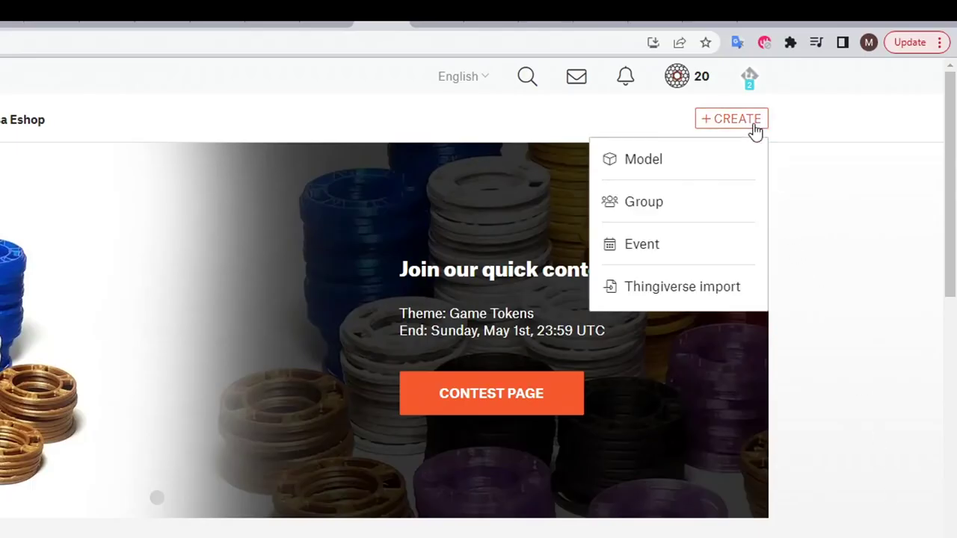
left_click(657, 161)
left_click_drag(722, 390, 587, 246)
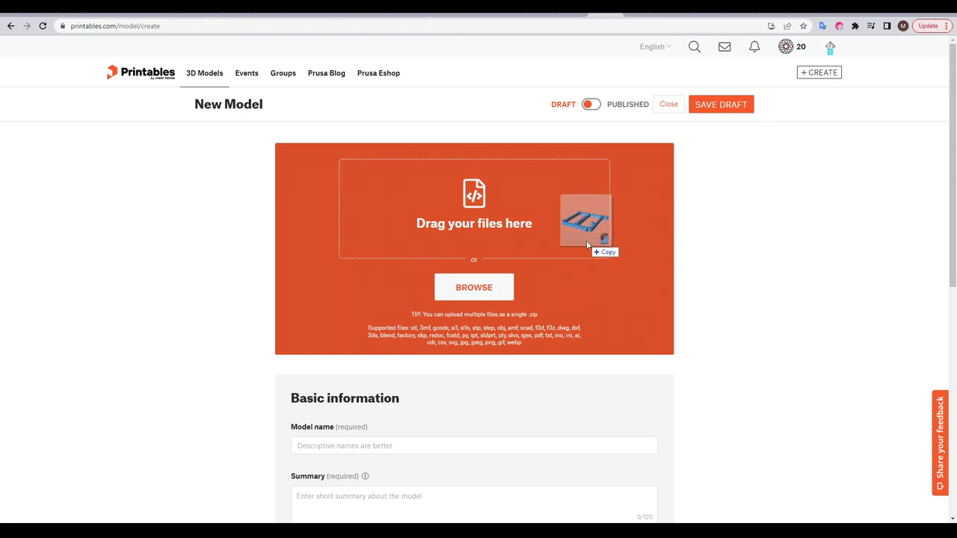
left_click_drag(586, 242, 587, 242)
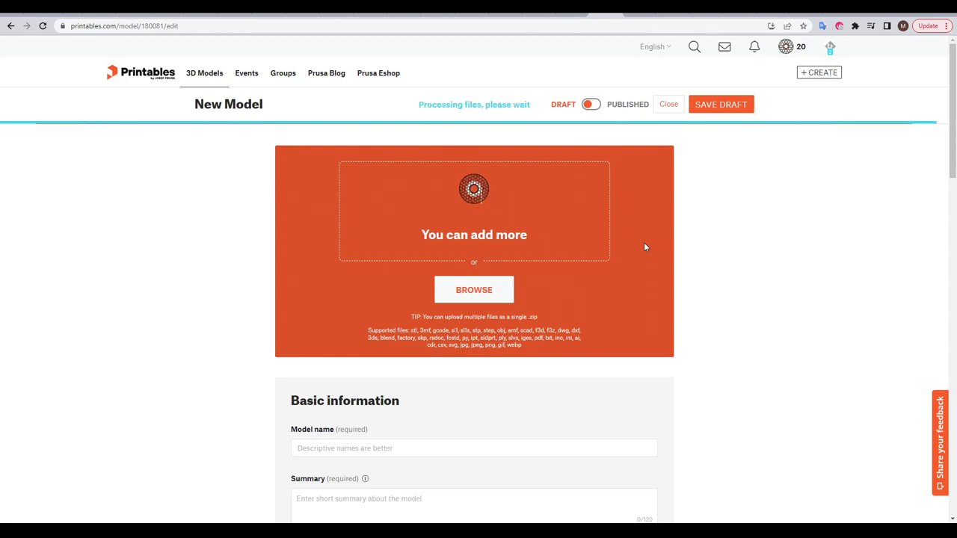
Copy the Ortur4 document's share link from Onshape and enter it as the source of the 3D model files
scroll(724, 269, "down", 10)
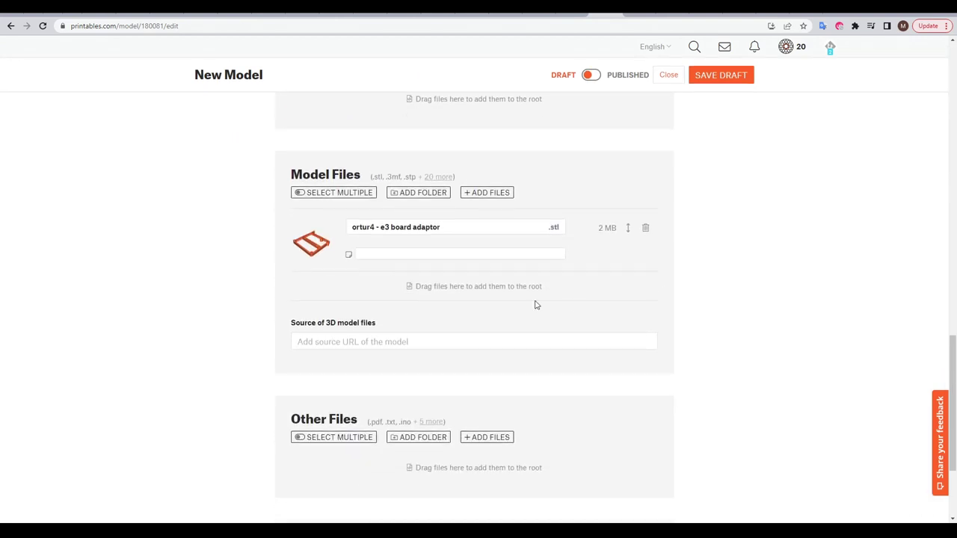
left_click(441, 254)
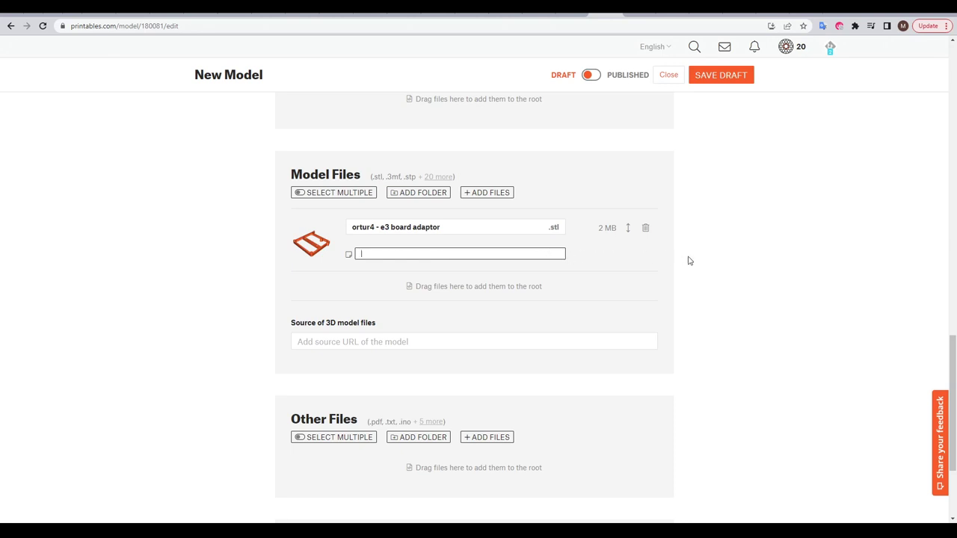
left_click(725, 262)
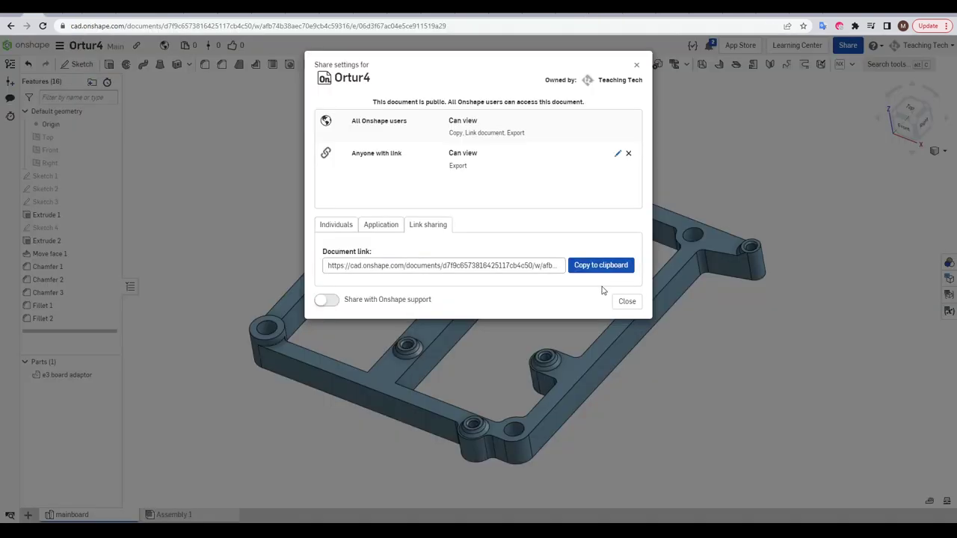
left_click(604, 267)
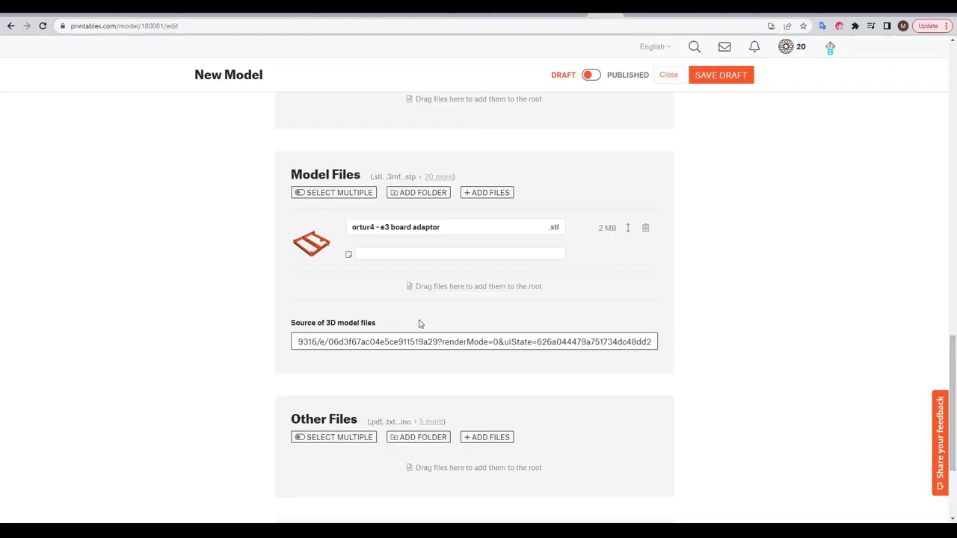
Mark the Ortur 4 adaptor model as a remix of a different model
scroll(738, 242, "up", 10)
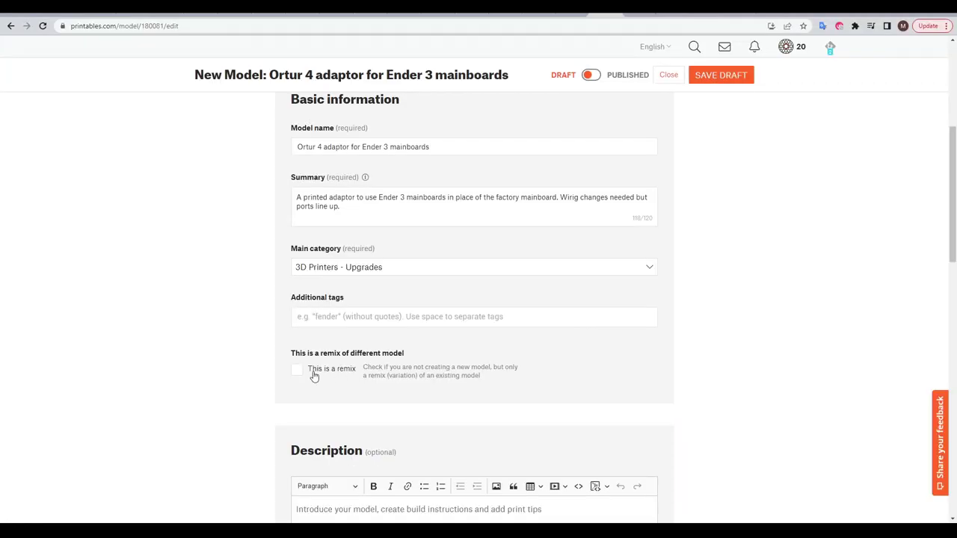
left_click(298, 372)
scroll(348, 373, "down", 1)
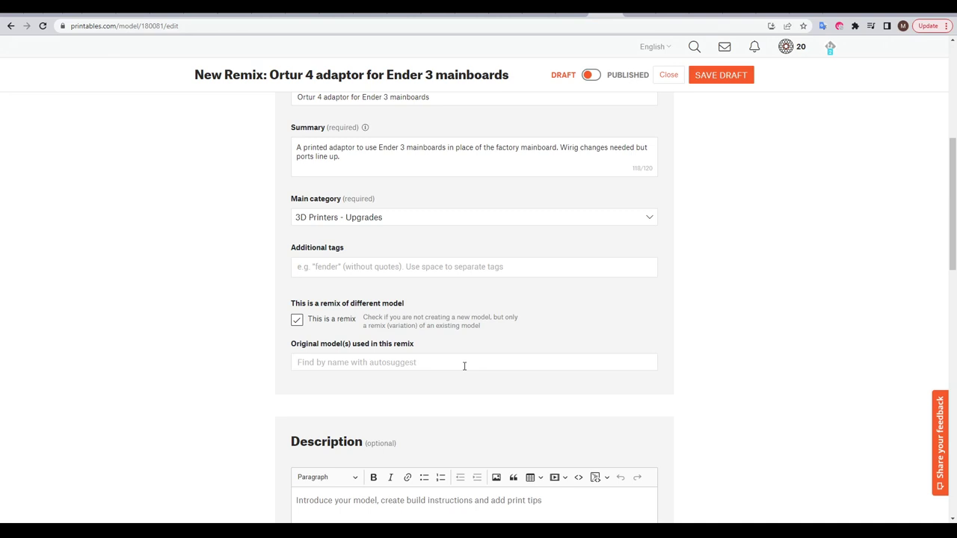
Enter the placeholder description "ghghfghfgh ghgfhfghf" and make the "ghfgh" part of its first word bold
scroll(682, 323, "down", 4)
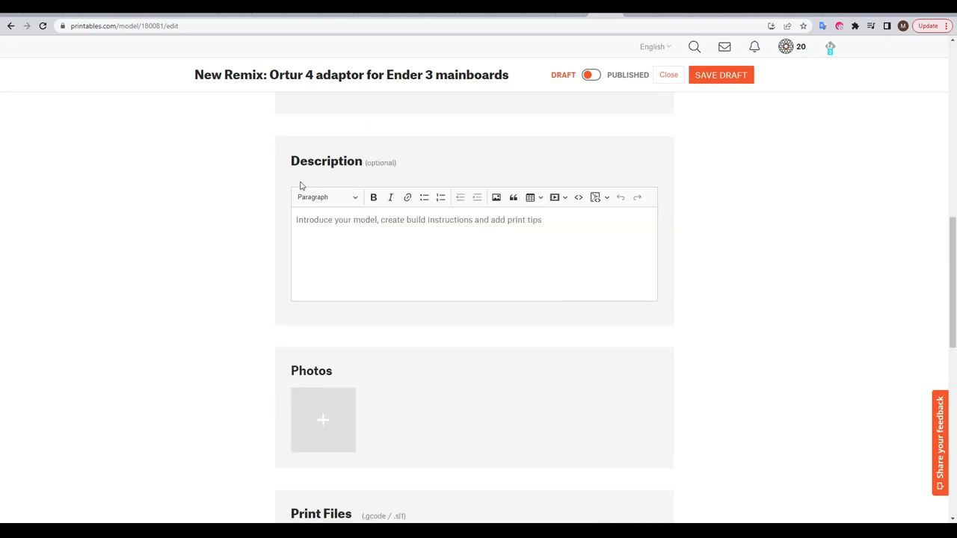
left_click(523, 224)
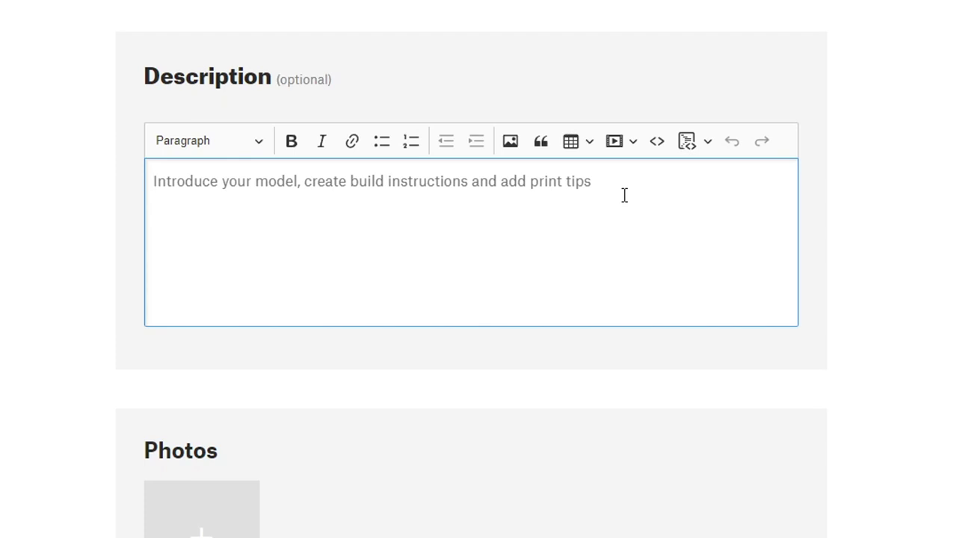
type("ghghfghfgh ghgfhfghf")
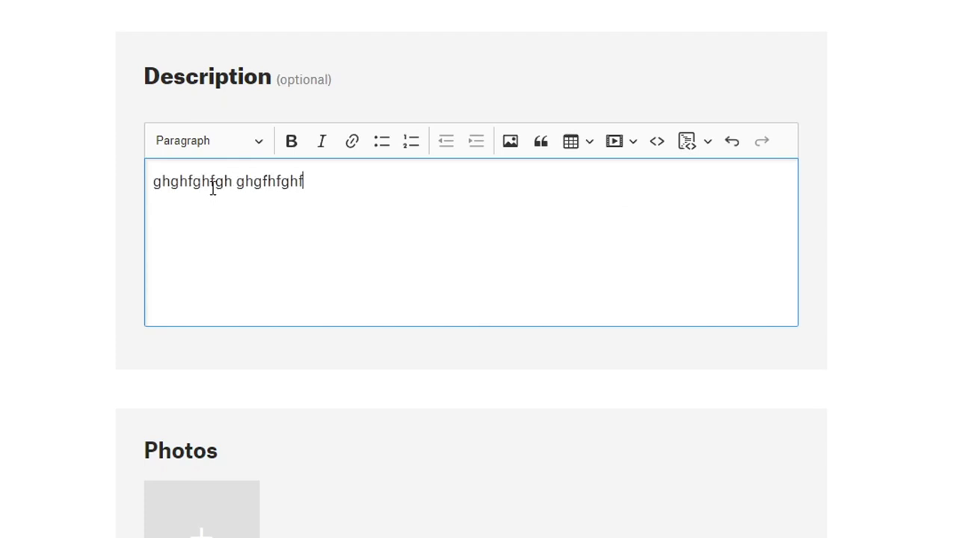
left_click_drag(213, 189, 171, 188)
left_click_drag(183, 188, 292, 145)
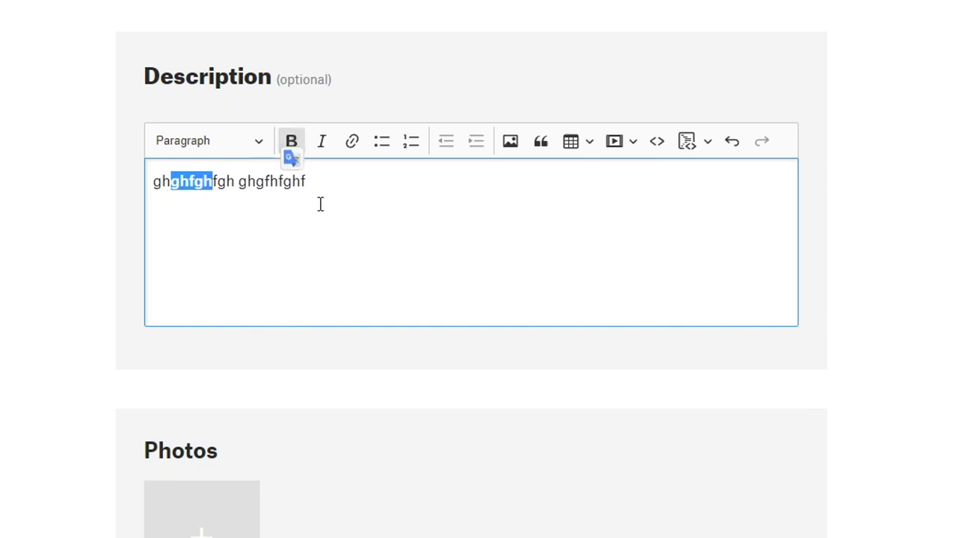
left_click(323, 190)
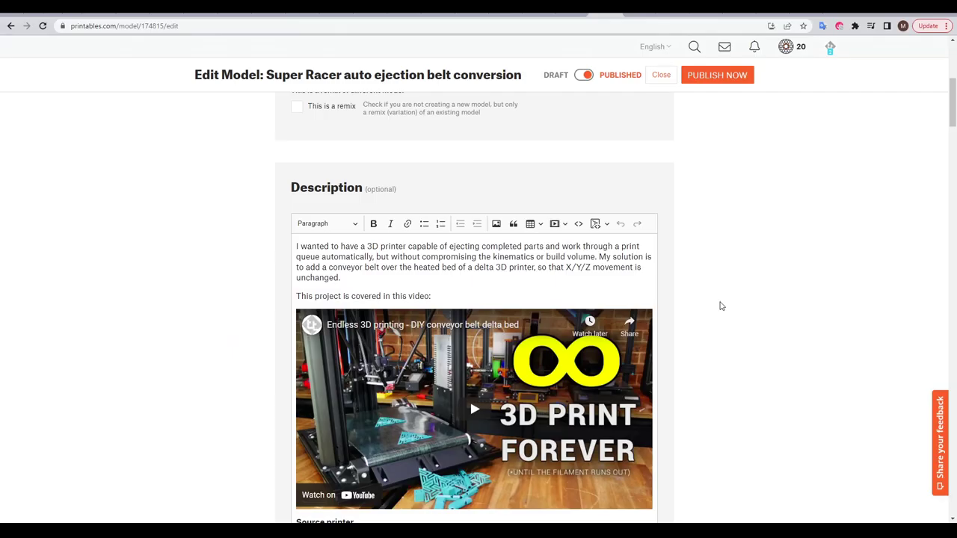
Examine the embedded videos, links, section headings and cover photo in the Super Racer auto ejection belt conversion model's edit form
scroll(621, 284, "down", 3)
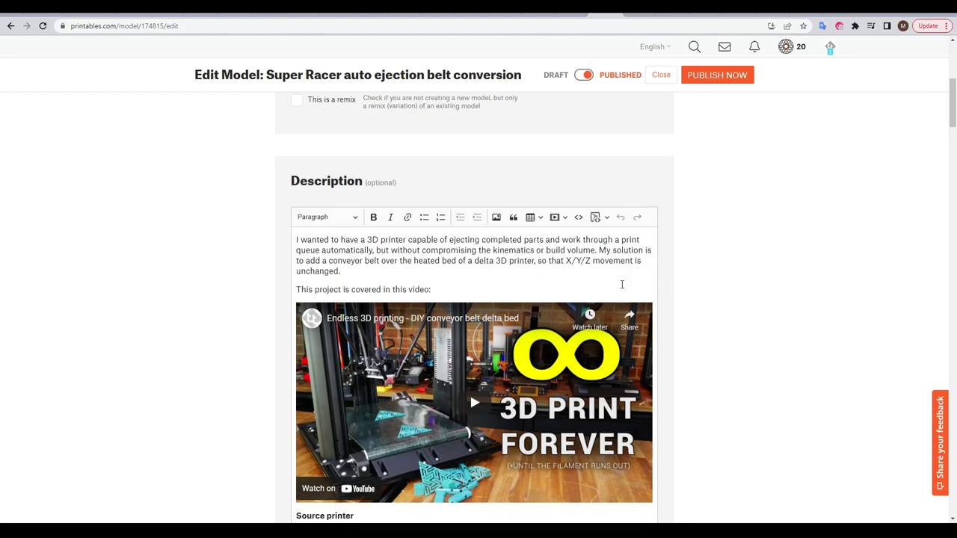
scroll(622, 284, "down", 1)
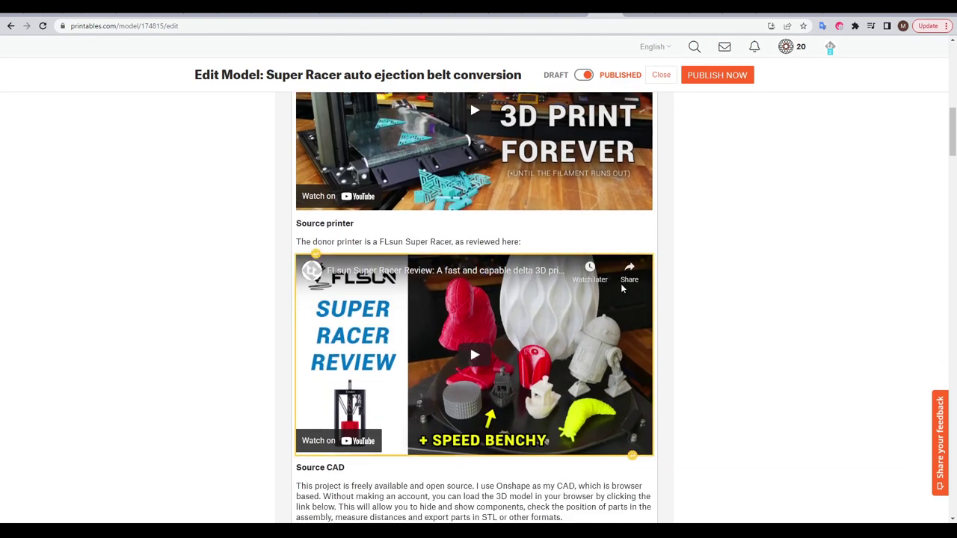
scroll(611, 319, "down", 5)
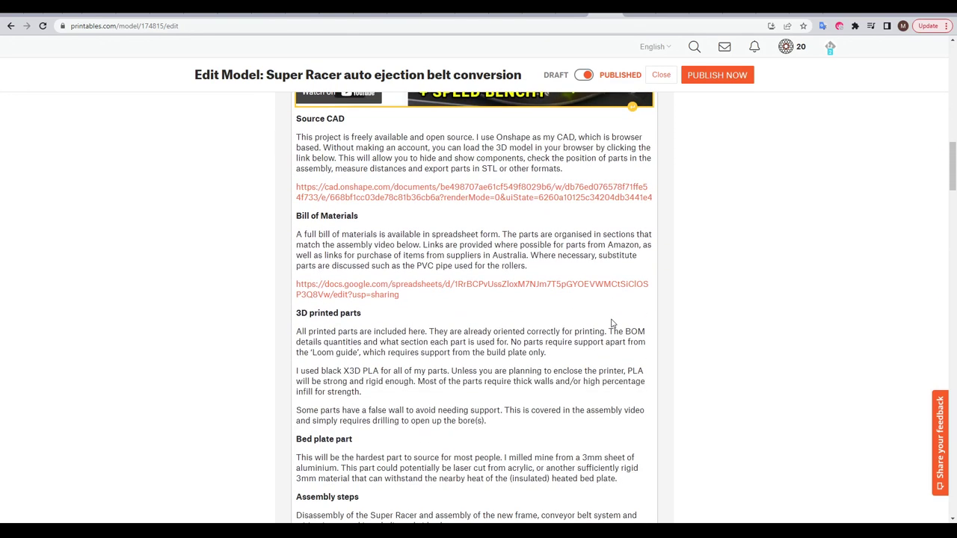
scroll(611, 320, "down", 15)
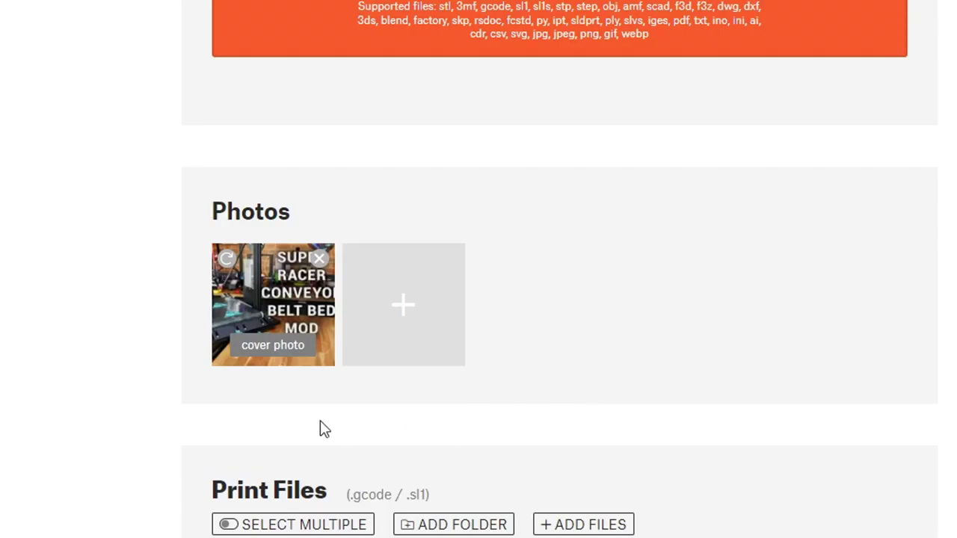
In Photoshop, apply a black outer glow with Normal blend mode and increased size to the cover photo's title text
mouse_move(336, 341)
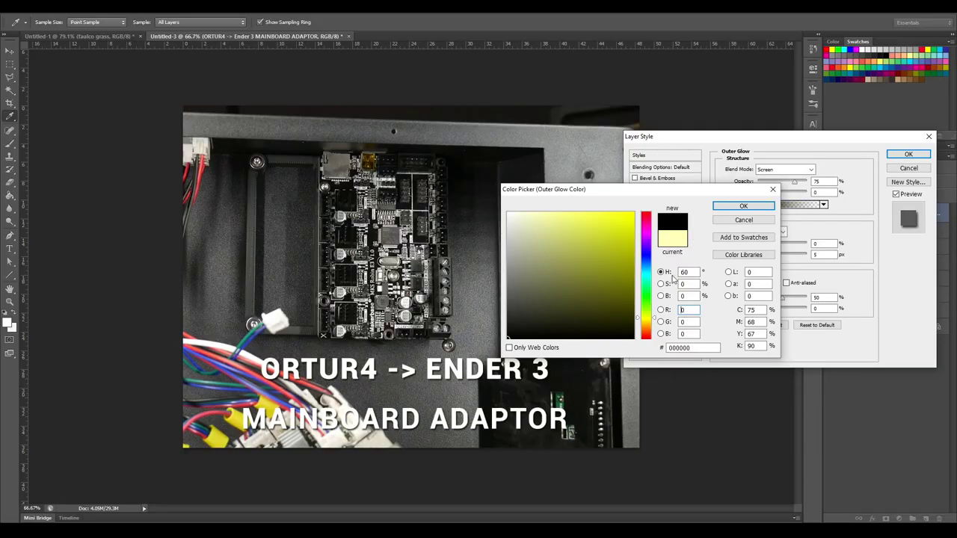
key("Return")
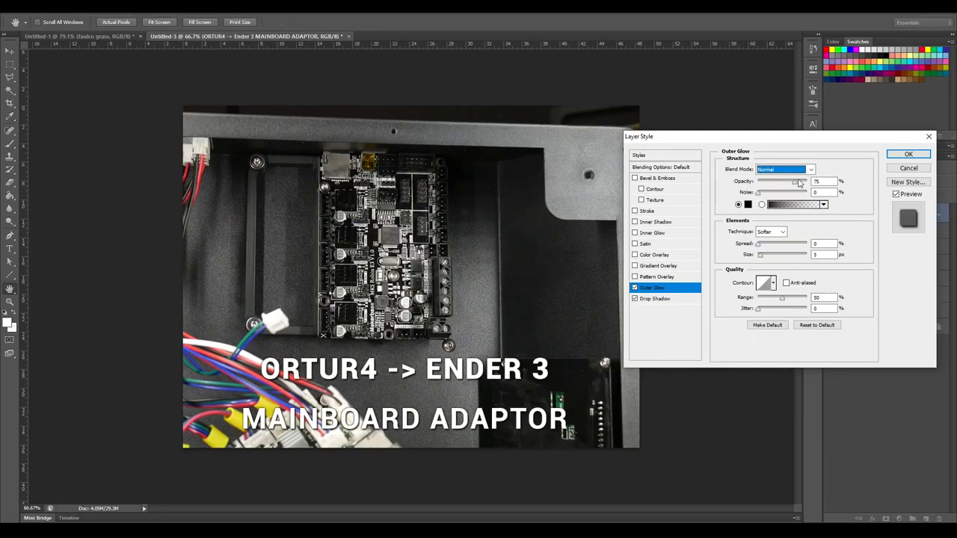
left_click(815, 254)
type("0")
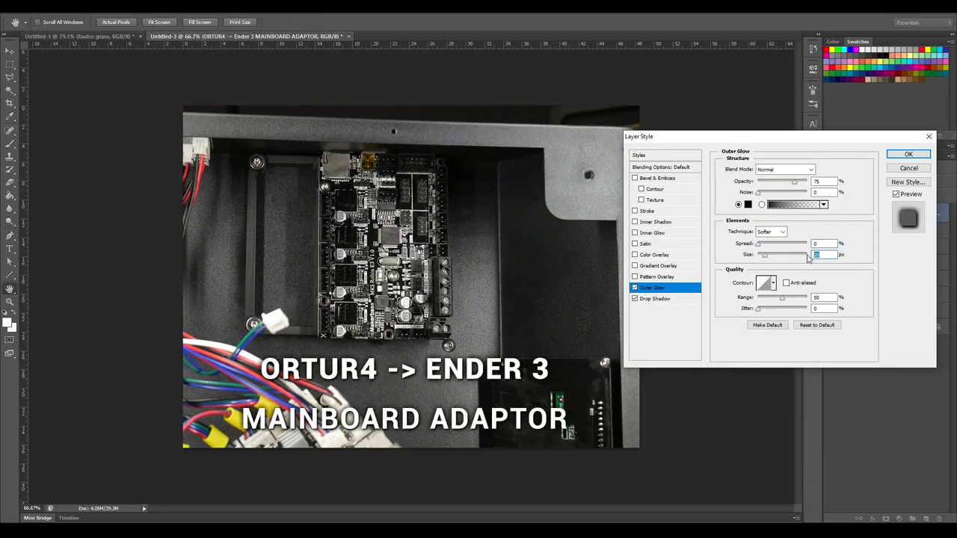
left_click(907, 154)
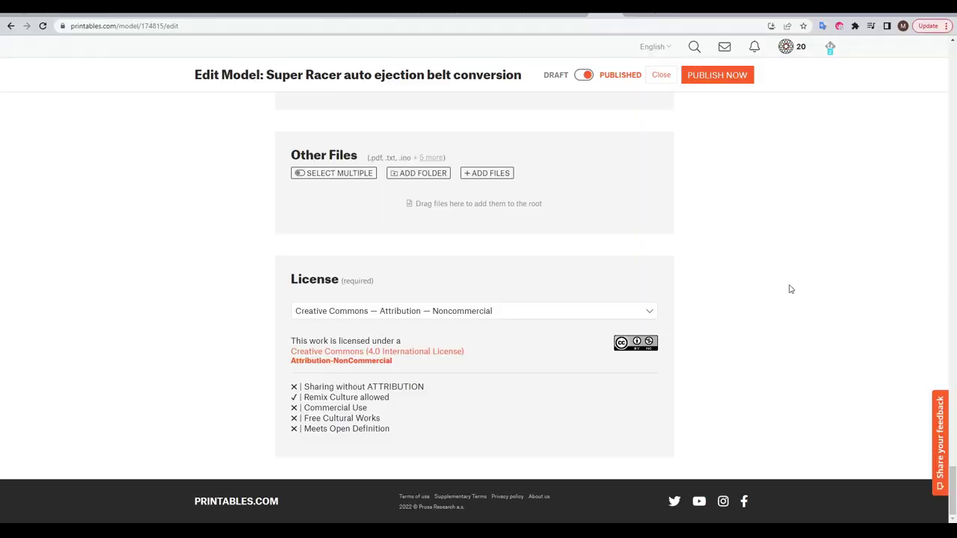
Browse the license options for the Super Racer model and choose Creative Commons — Attribution — Noncommercial
left_click(650, 312)
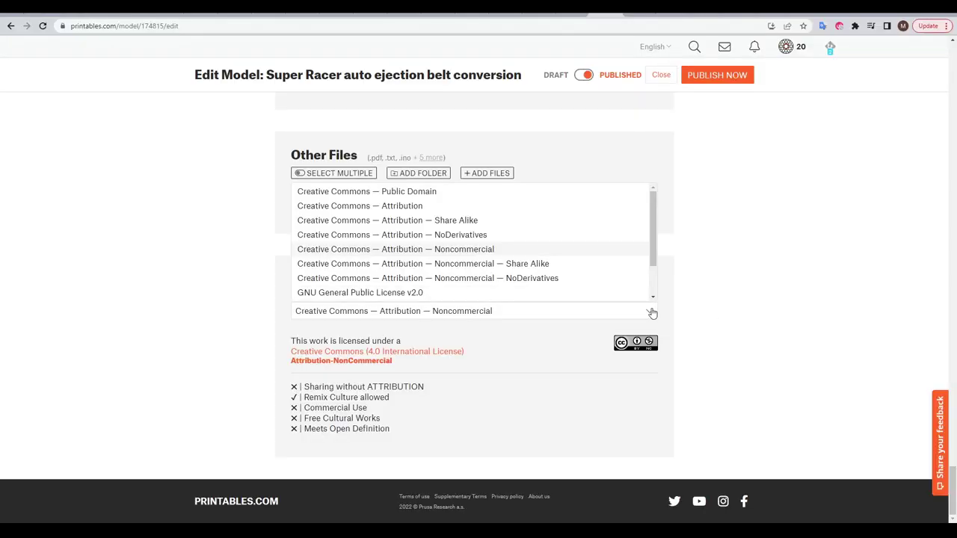
left_click(650, 313)
left_click(650, 314)
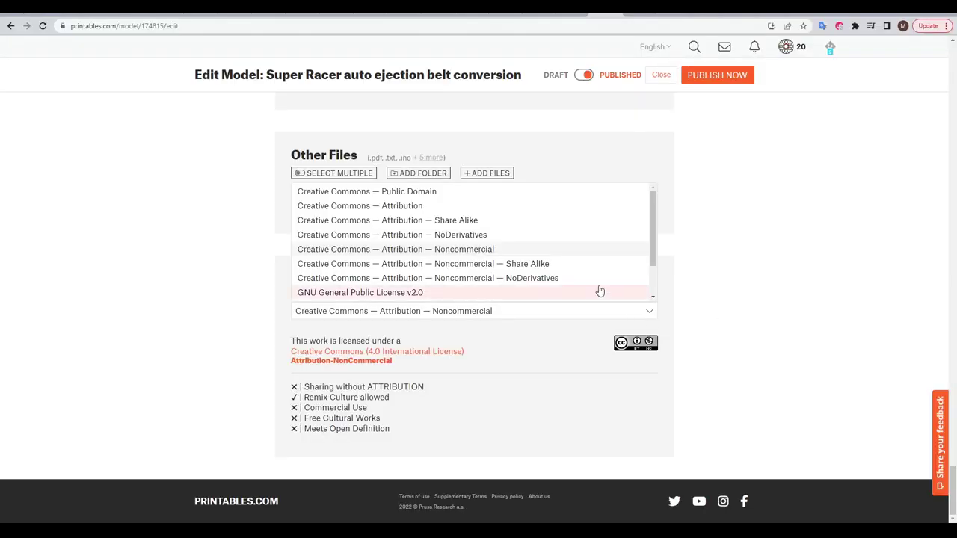
left_click(583, 249)
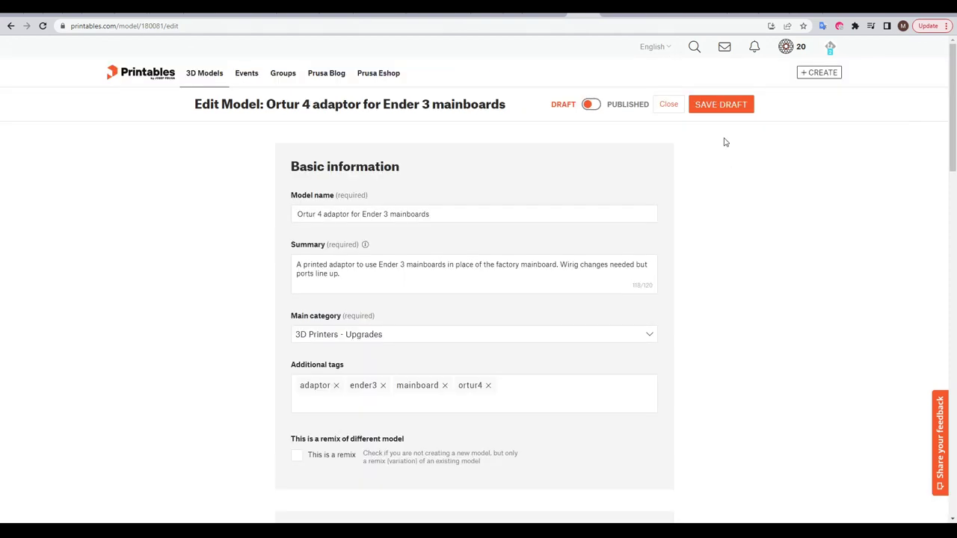
Save the Ortur 4 adaptor draft, switch its status to Published and publish the model
left_click(723, 106)
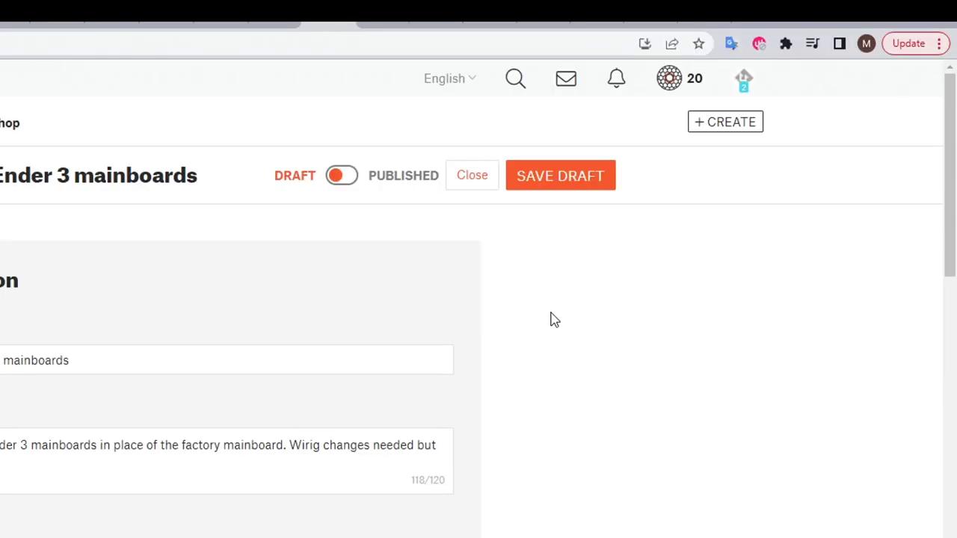
left_click(342, 176)
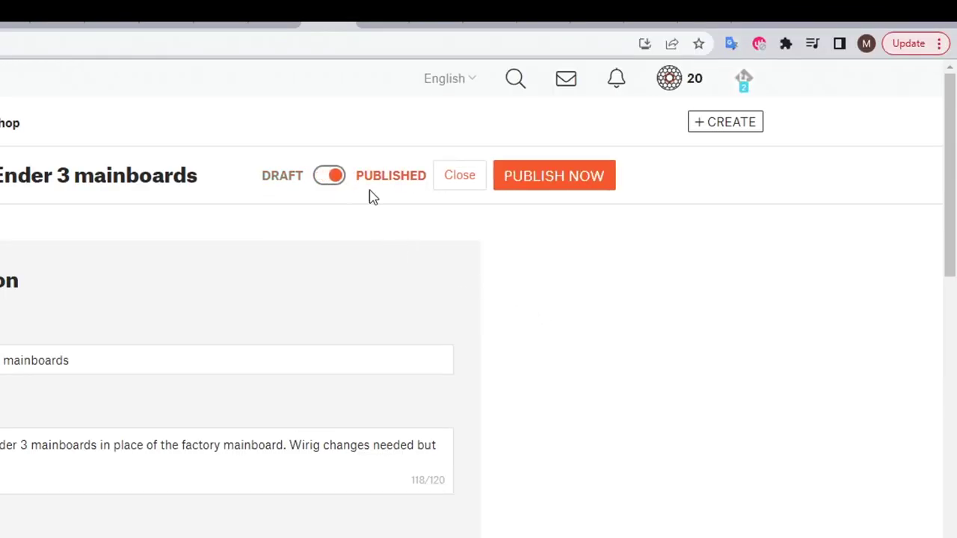
left_click(561, 183)
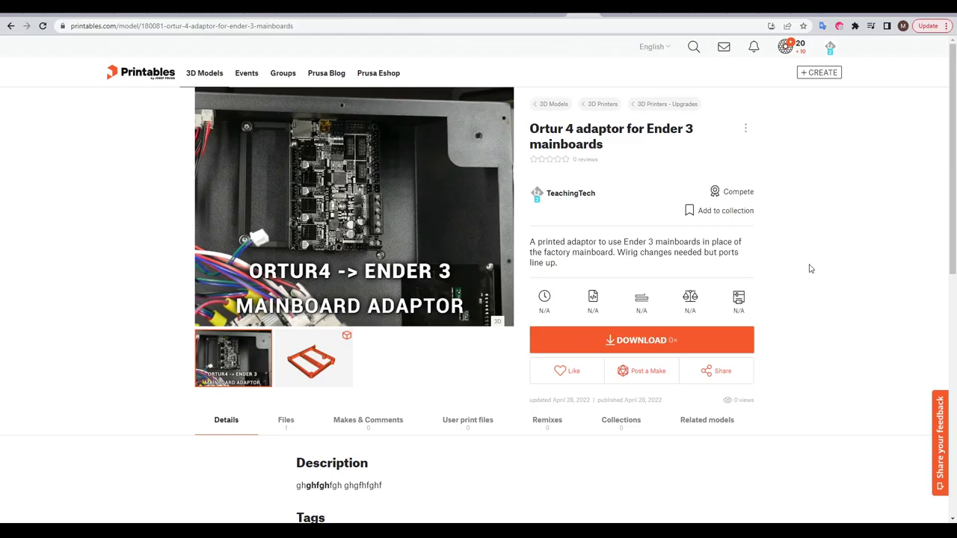
left_click(746, 130)
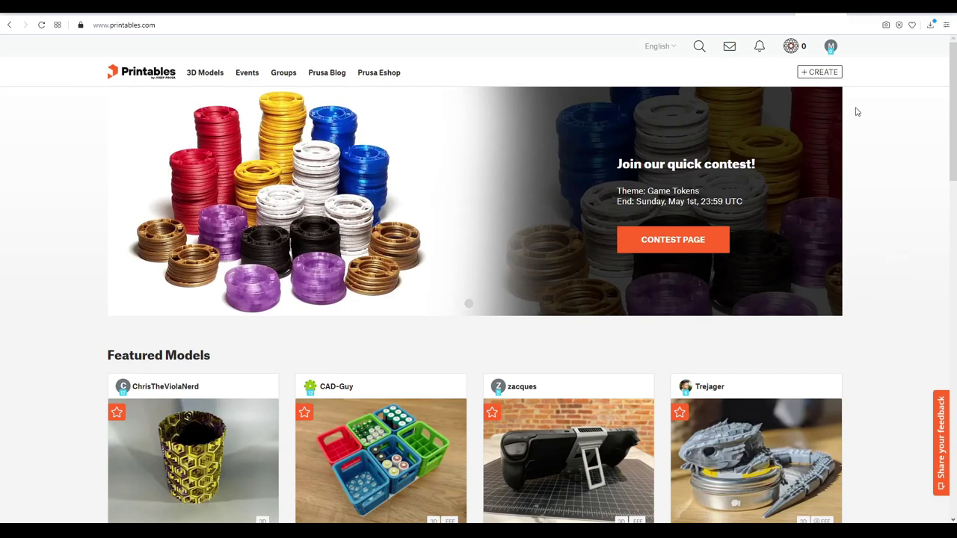
left_click(831, 73)
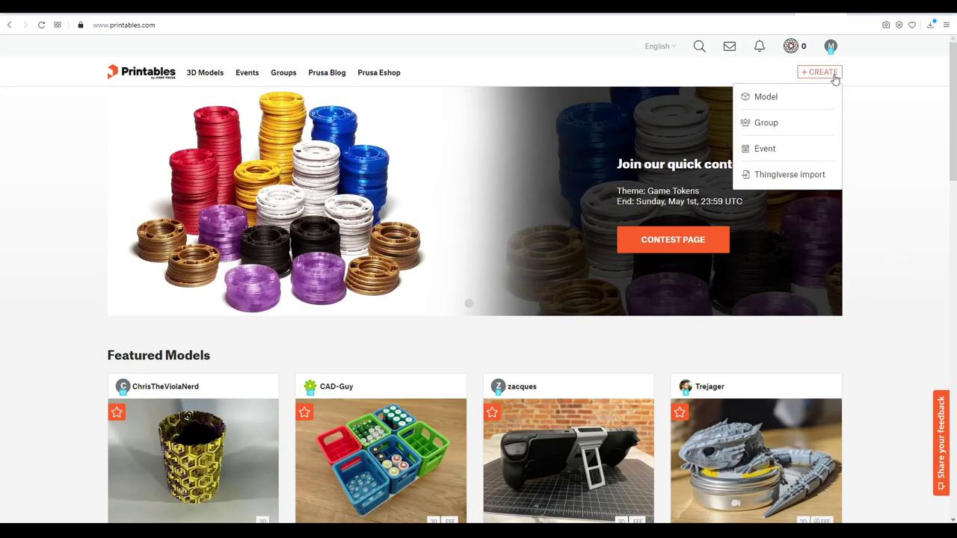
left_click(808, 177)
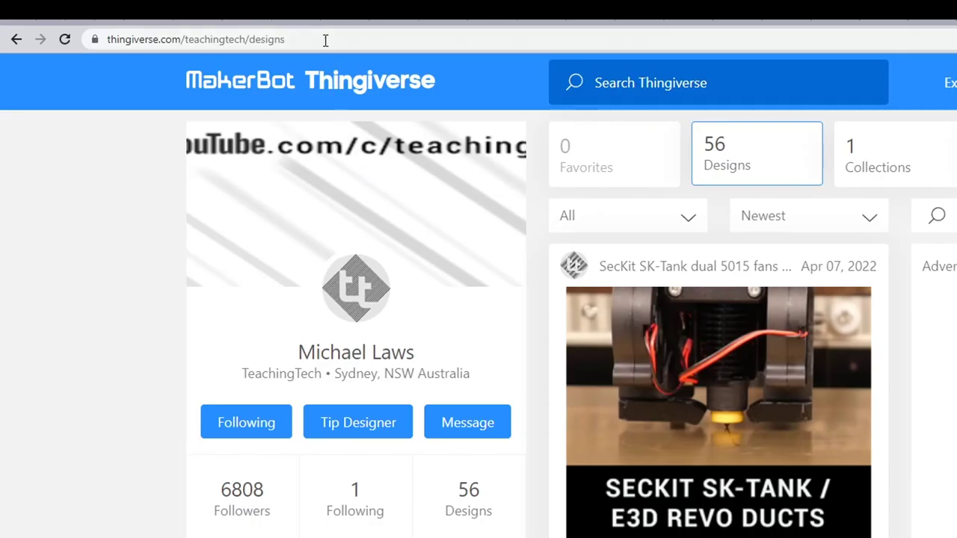
left_click(217, 25)
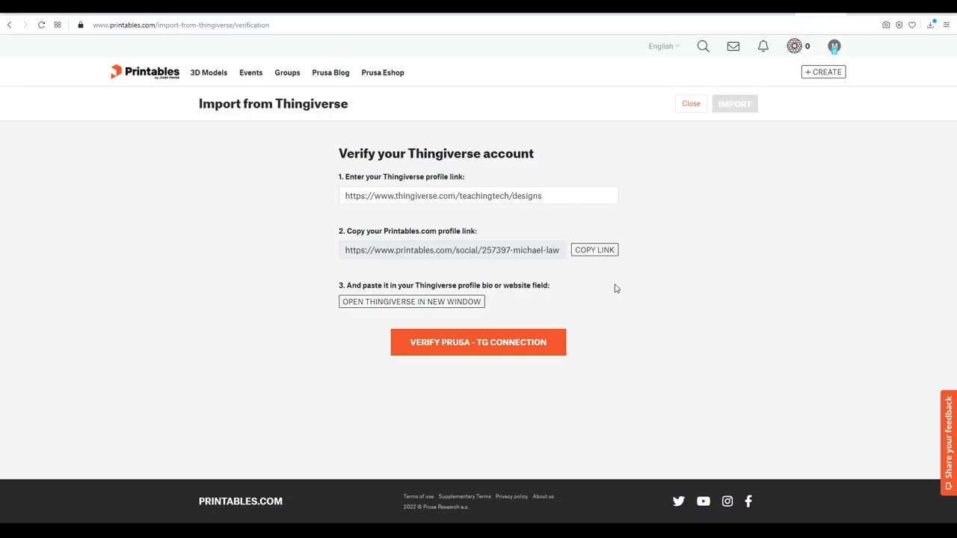
Copy the Printables profile link, check the website link in the Thingiverse profile's About section, and verify the Prusa–Thingiverse connection
left_click(603, 252)
left_click(467, 307)
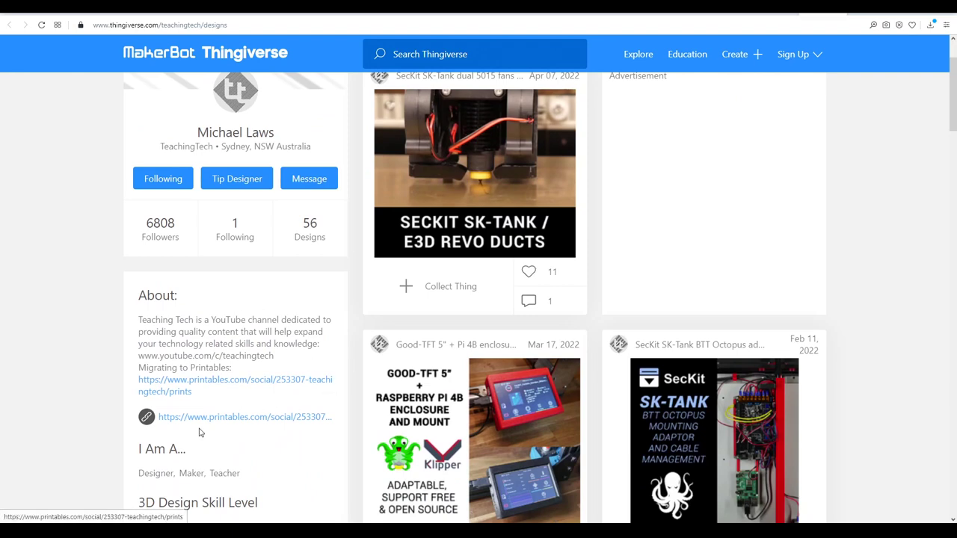
key("alt+Tab")
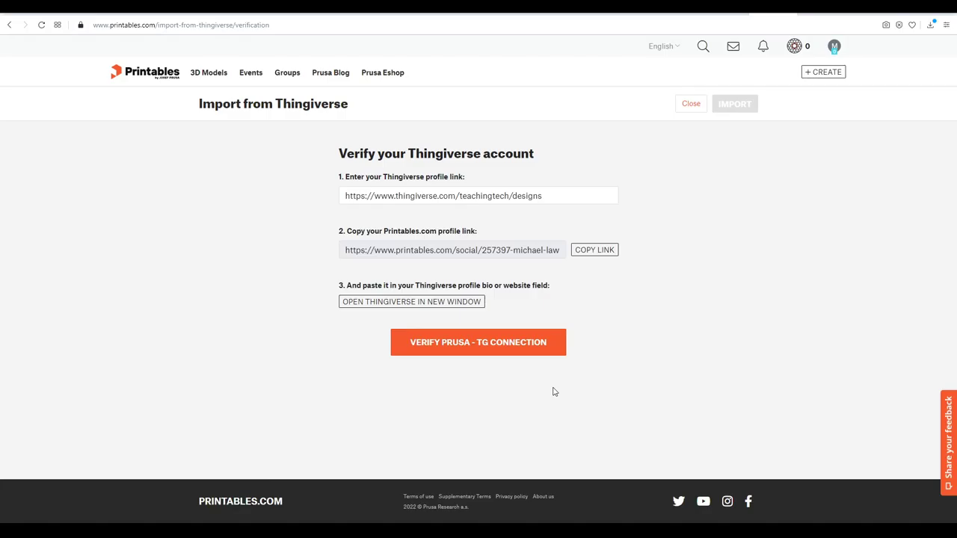
left_click(542, 344)
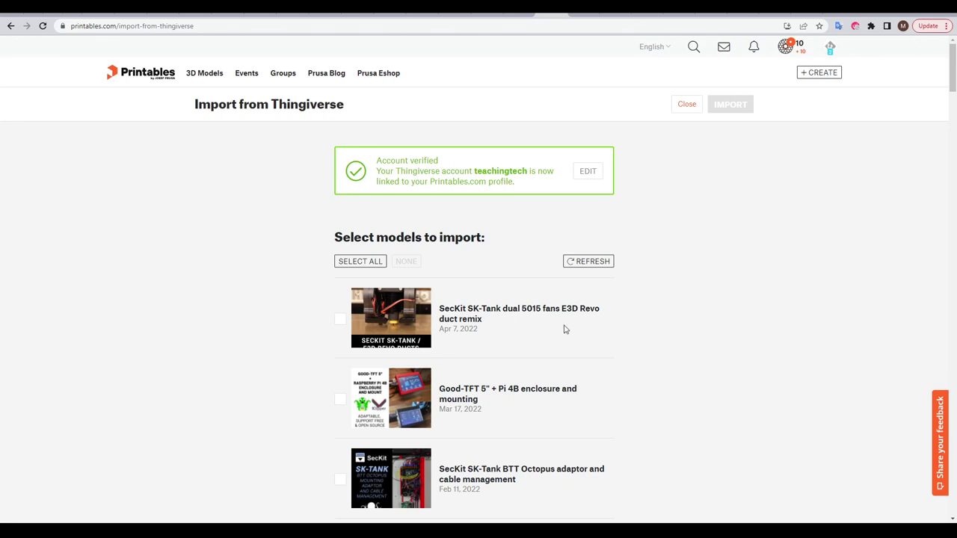
Try the bulk and individual model selection, and import all the listed Thingiverse models
left_click(378, 268)
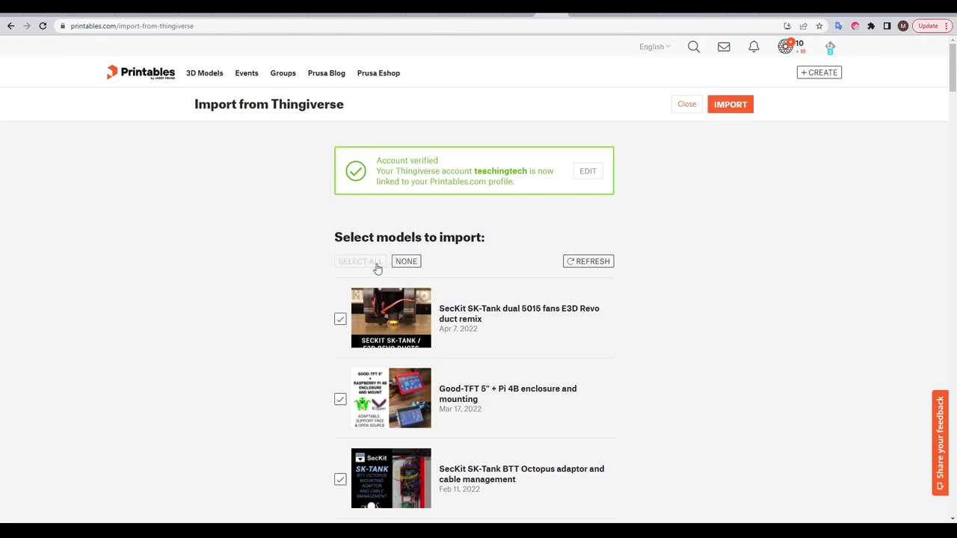
left_click(406, 262)
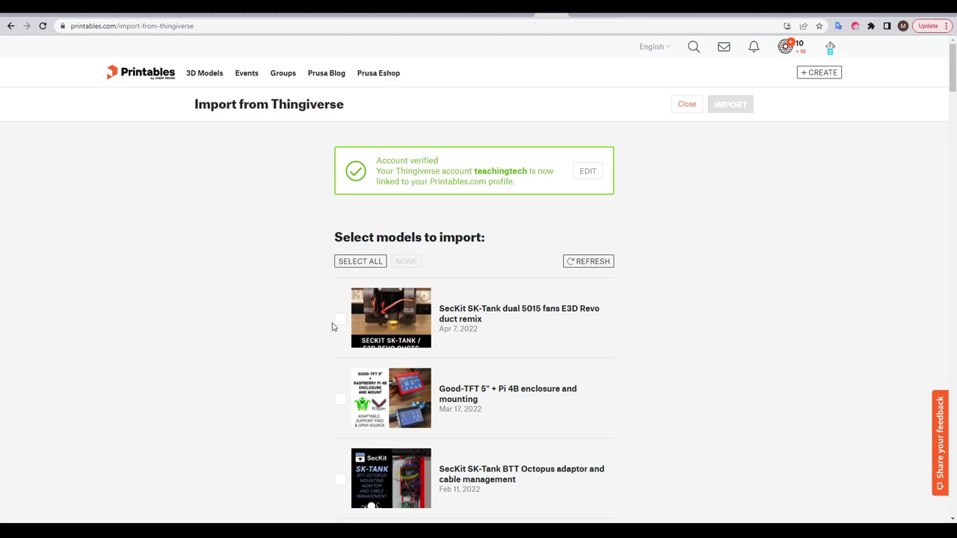
left_click(339, 321)
left_click(340, 399)
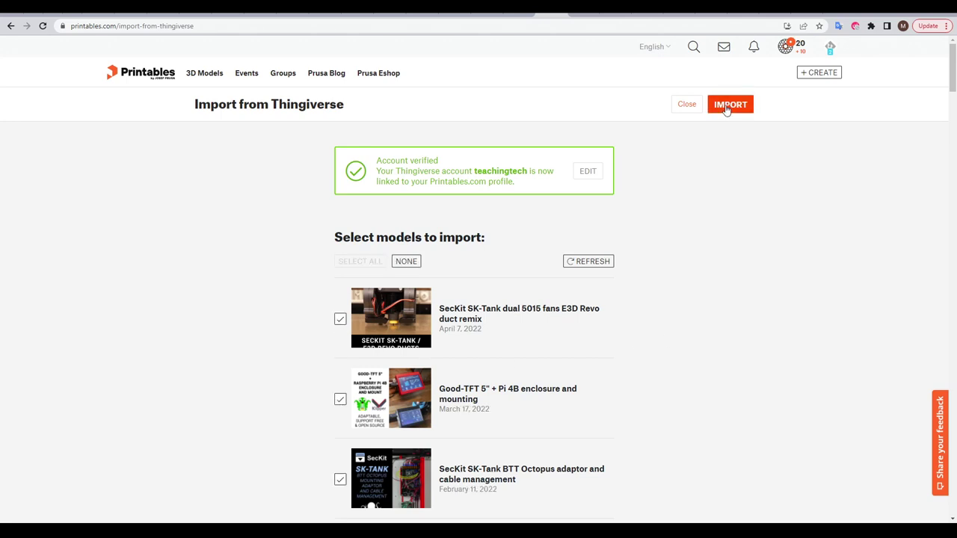
left_click(727, 105)
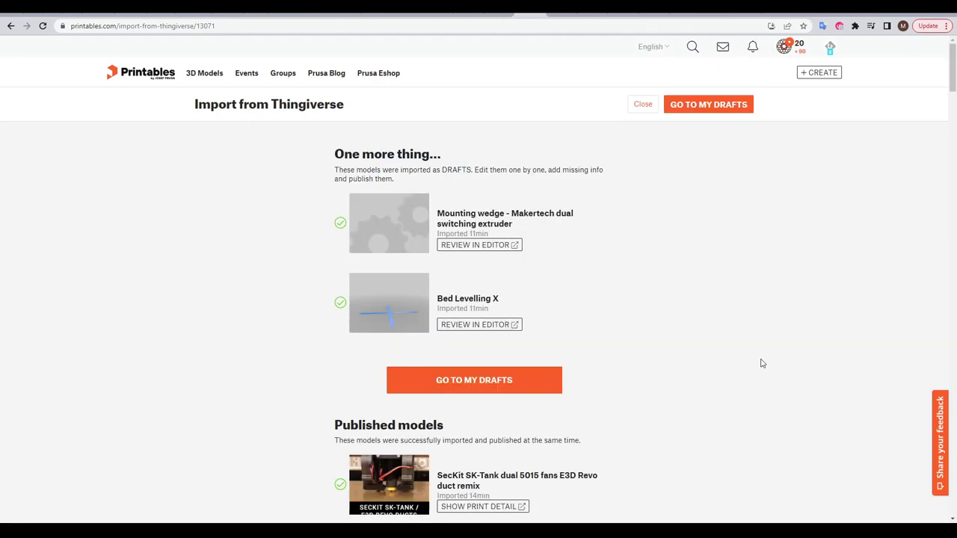
Review the import results, covering the models imported as drafts and those published directly
scroll(762, 364, "down", 15)
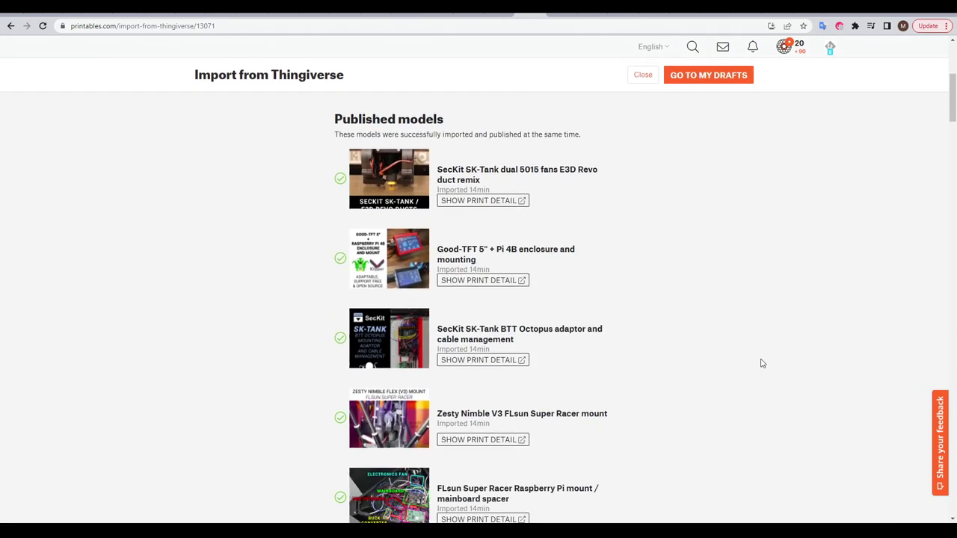
scroll(763, 364, "down", 15)
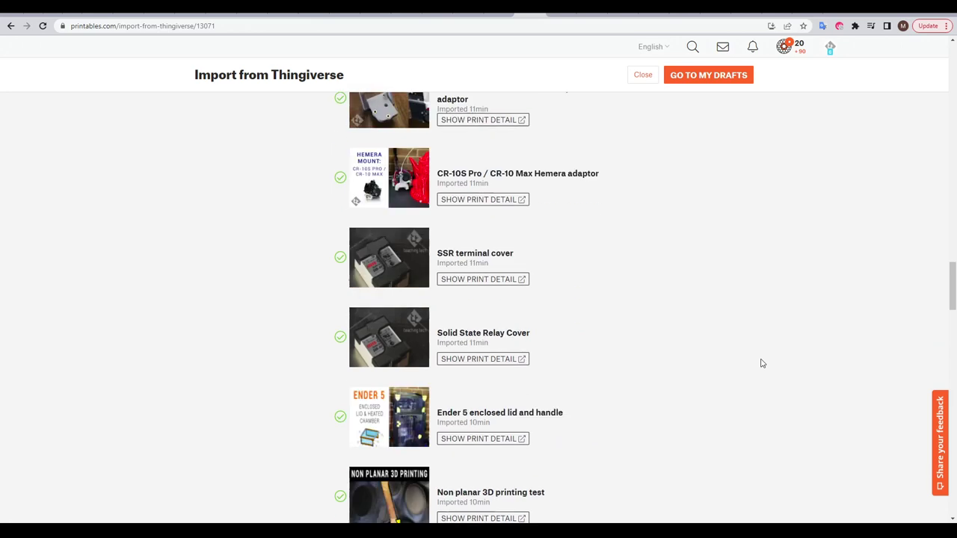
key("Home")
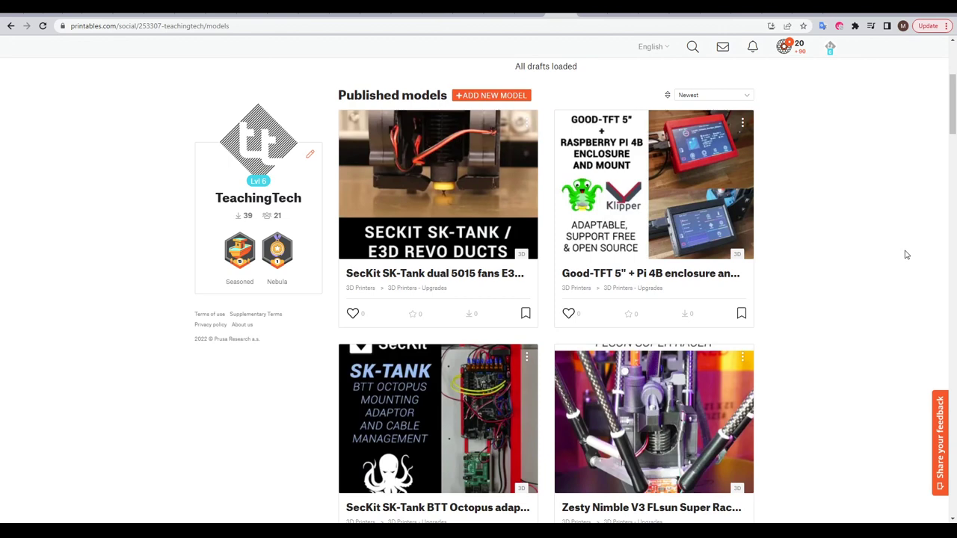
Examine the profile's published models and the imported Artillery3D Sidewinder X1 Waggster mod's description, print settings, tags and license
scroll(905, 255, "down", 8)
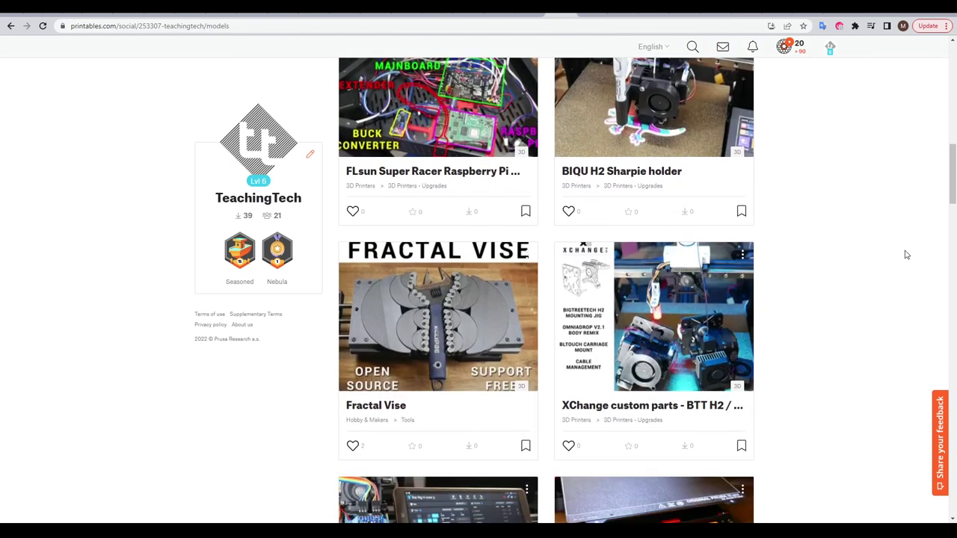
scroll(906, 255, "down", 5)
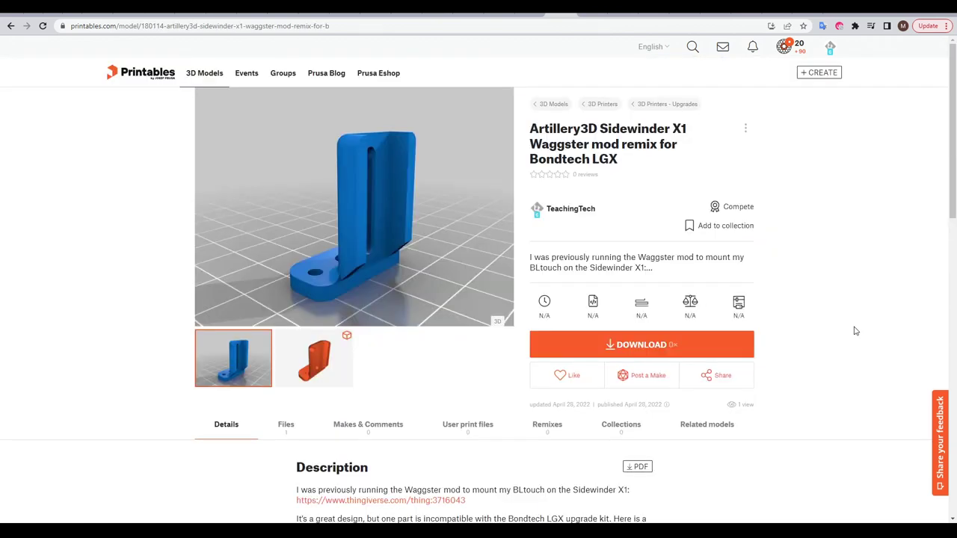
scroll(856, 331, "down", 12)
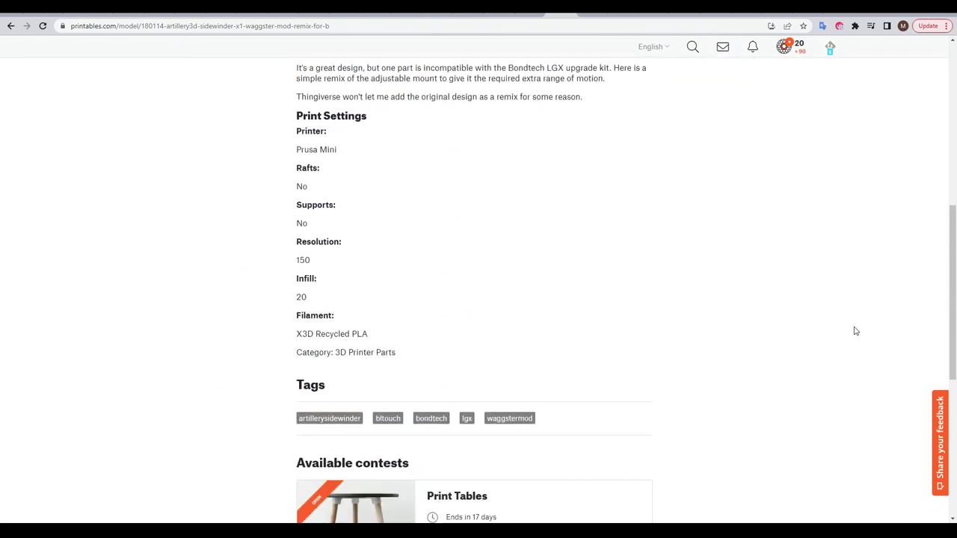
scroll(856, 331, "down", 2)
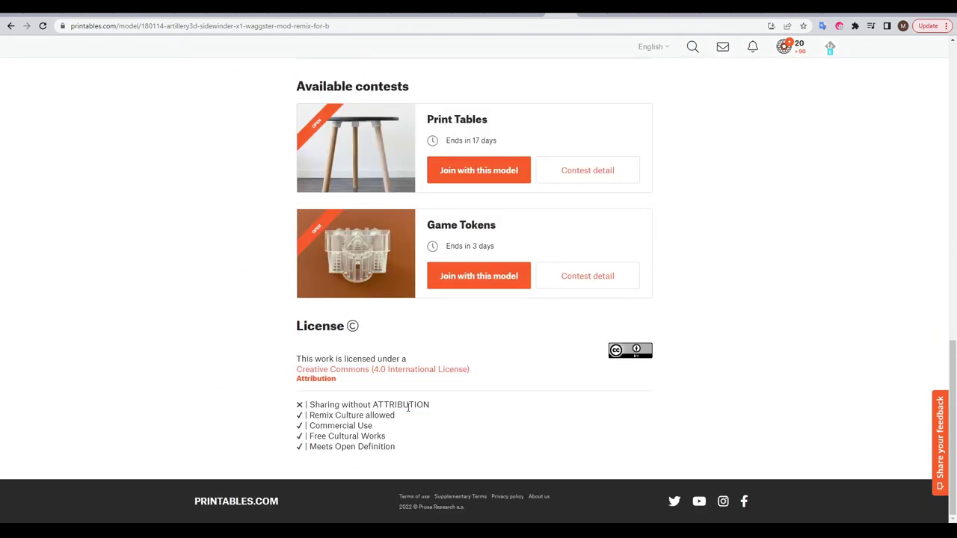